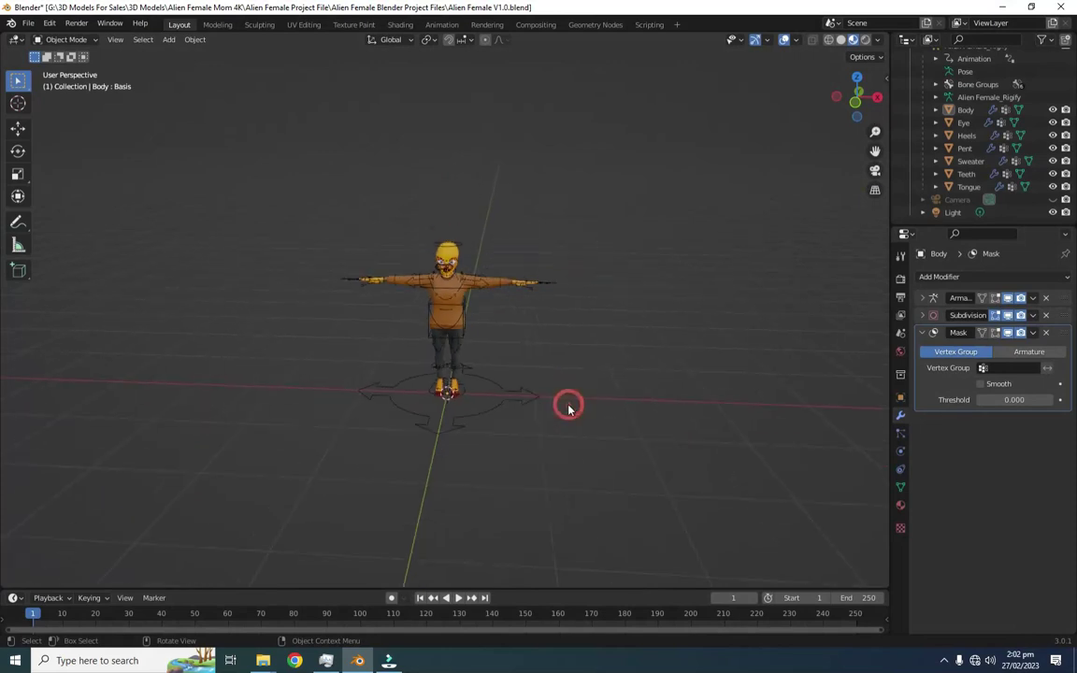
- Select the character's Rigify armature near the left heel and switch it to Pose Mode
{"action": "middle_click_drag", "start_coordinate": [567, 411], "coordinate": [439, 390]}
{"action": "scroll", "coordinate": [530, 509], "scroll_direction": "up", "scroll_amount": 2}
{"action": "scroll", "coordinate": [530, 509], "scroll_direction": "up", "scroll_amount": 2}
{"action": "scroll", "coordinate": [480, 387], "scroll_direction": "up", "scroll_amount": 2}
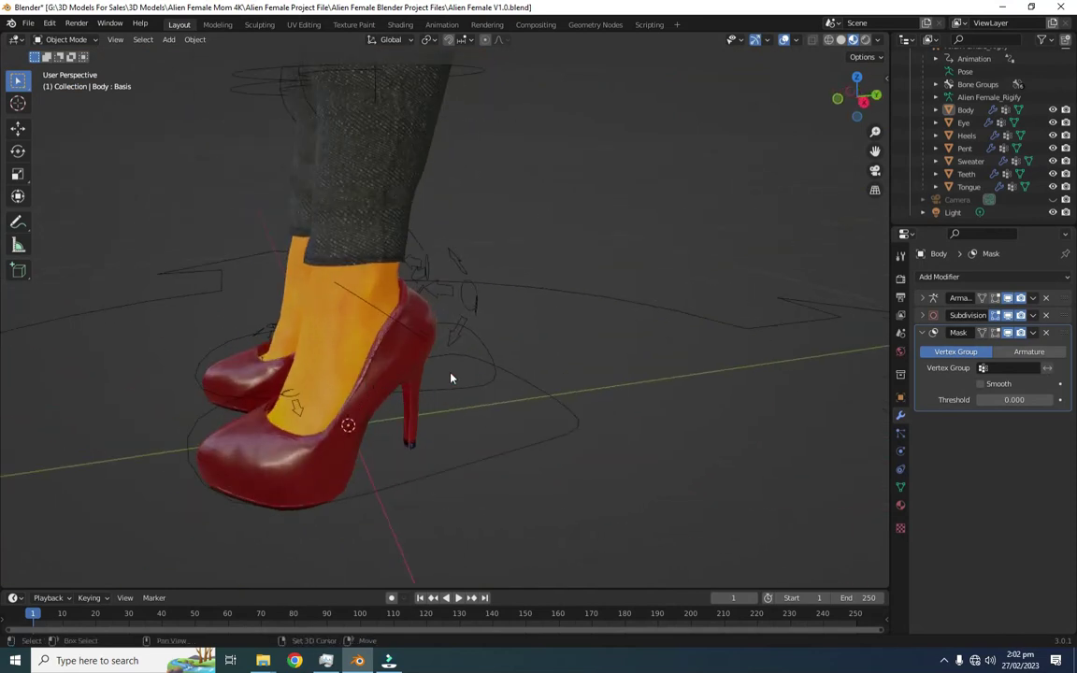
{"action": "left_click", "coordinate": [473, 290]}
{"action": "left_click", "coordinate": [67, 39]}
{"action": "left_click", "coordinate": [66, 82]}
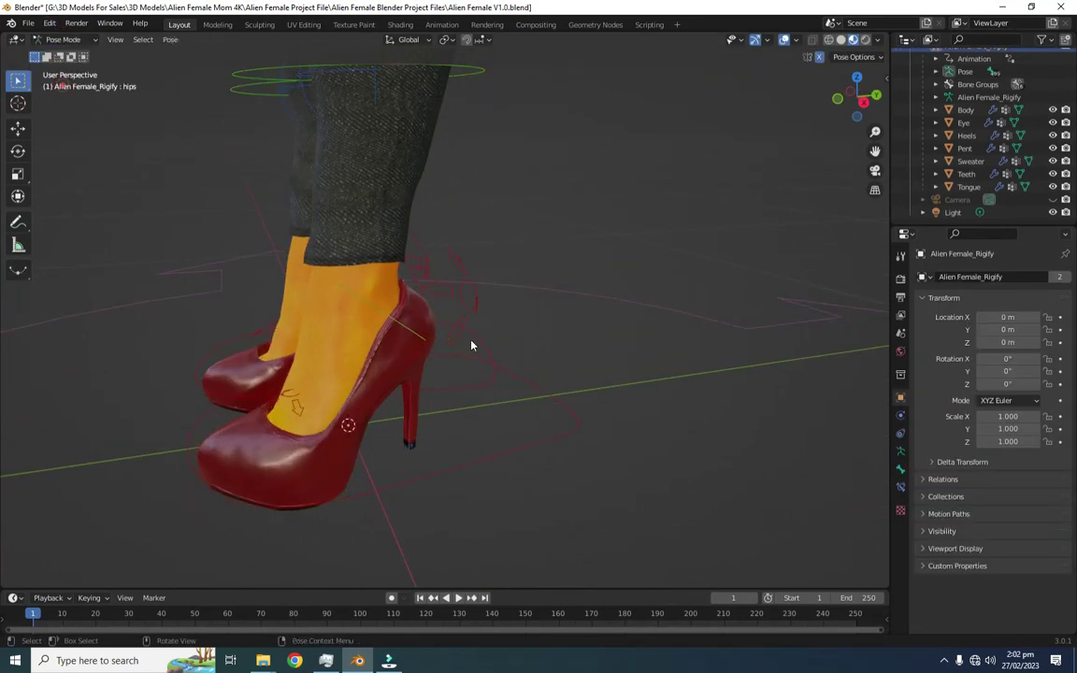
- Try rotating the left heel control about -90° to check the foot inside the shoe, and clear the rotation
{"action": "left_click", "coordinate": [473, 297]}
{"action": "key", "text": "r"}
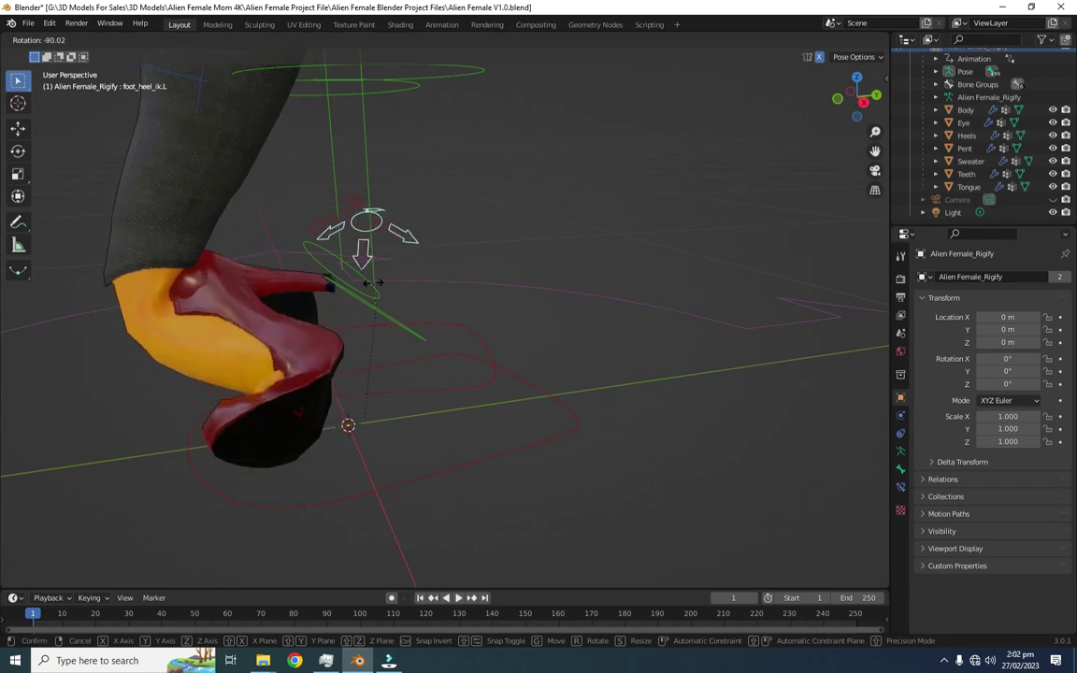
{"action": "left_click", "coordinate": [374, 282]}
{"action": "middle_click_drag", "start_coordinate": [375, 282], "coordinate": [542, 363]}
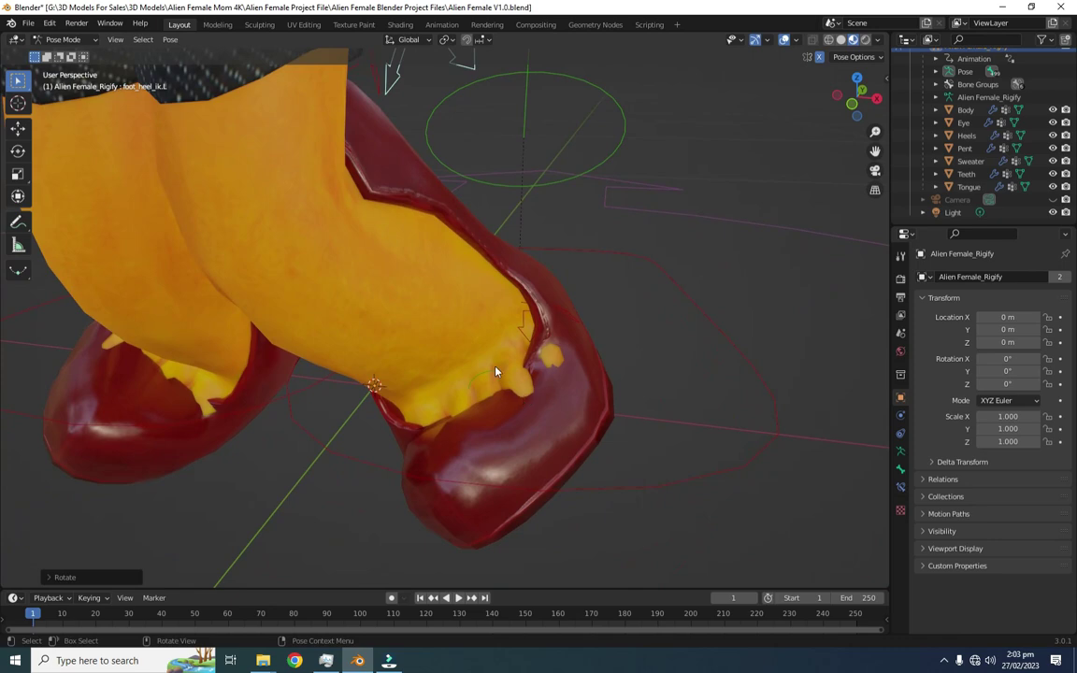
{"action": "middle_click_drag", "start_coordinate": [533, 419], "coordinate": [454, 407]}
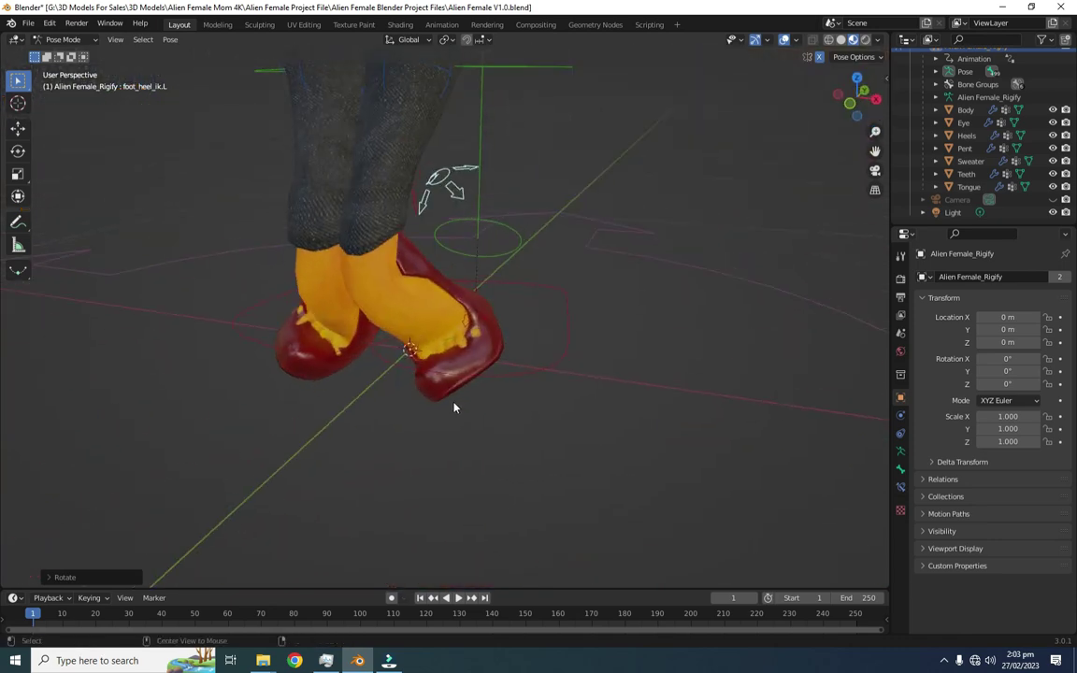
{"action": "key", "text": "alt+r"}
- Try moving the left hand IK control across and above the head, inspect the sweater around the shoulder, and undo the move
{"action": "middle_click_drag", "start_coordinate": [551, 270], "coordinate": [697, 178]}
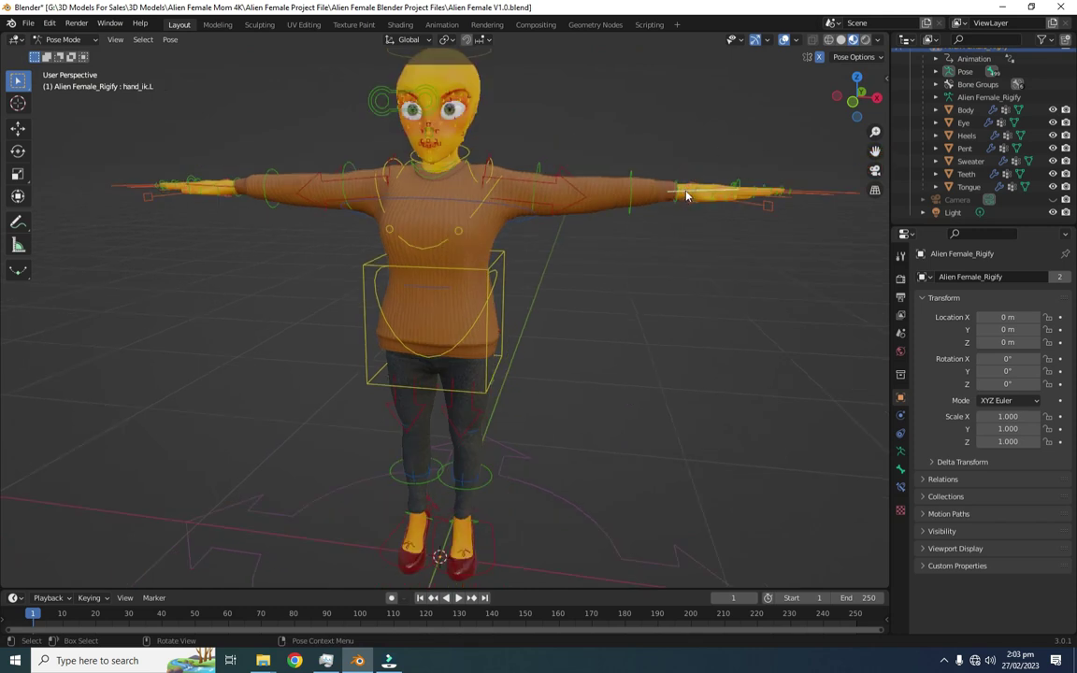
{"action": "key", "text": "g"}
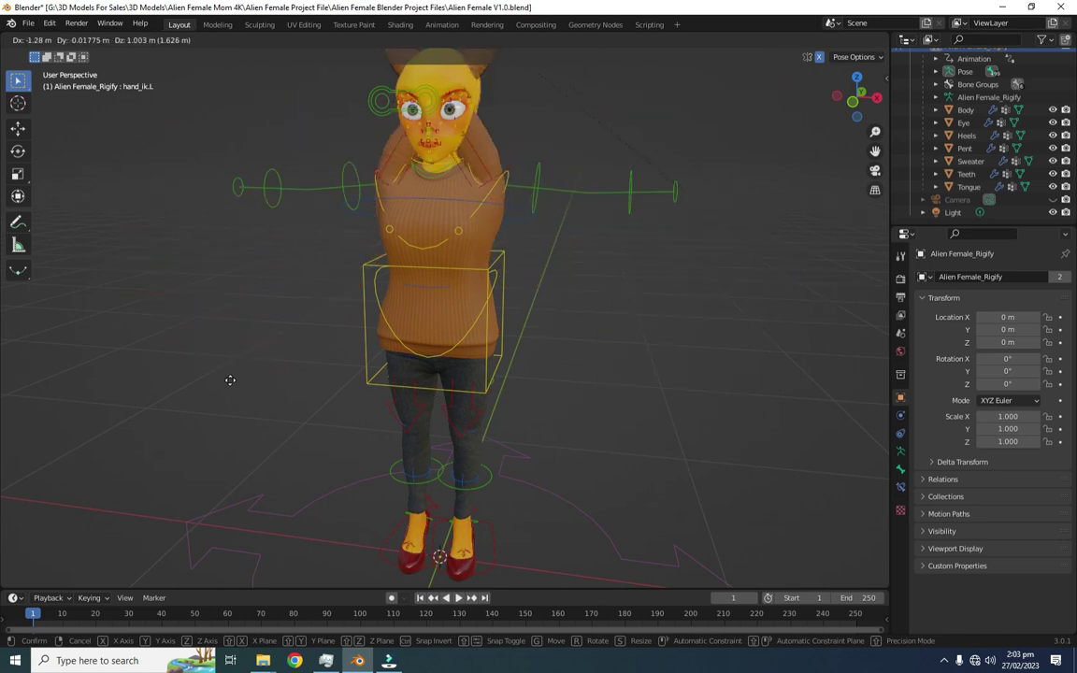
{"action": "left_click", "coordinate": [194, 58]}
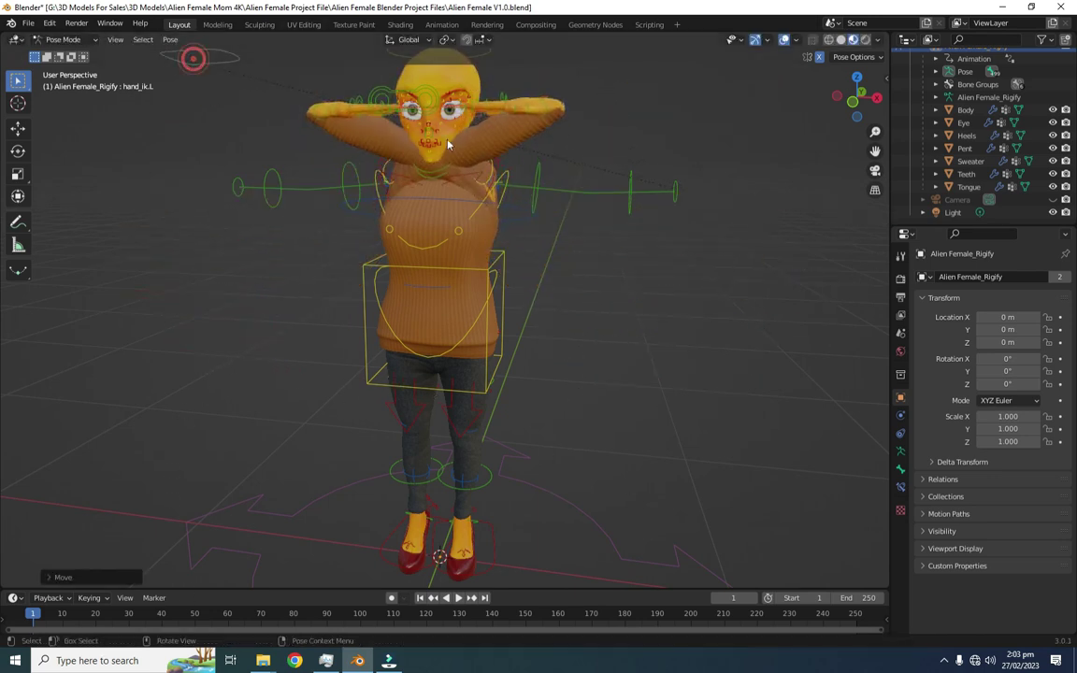
{"action": "scroll", "coordinate": [541, 192], "scroll_direction": "up", "scroll_amount": 5}
{"action": "middle_click_drag", "start_coordinate": [541, 193], "coordinate": [490, 264]}
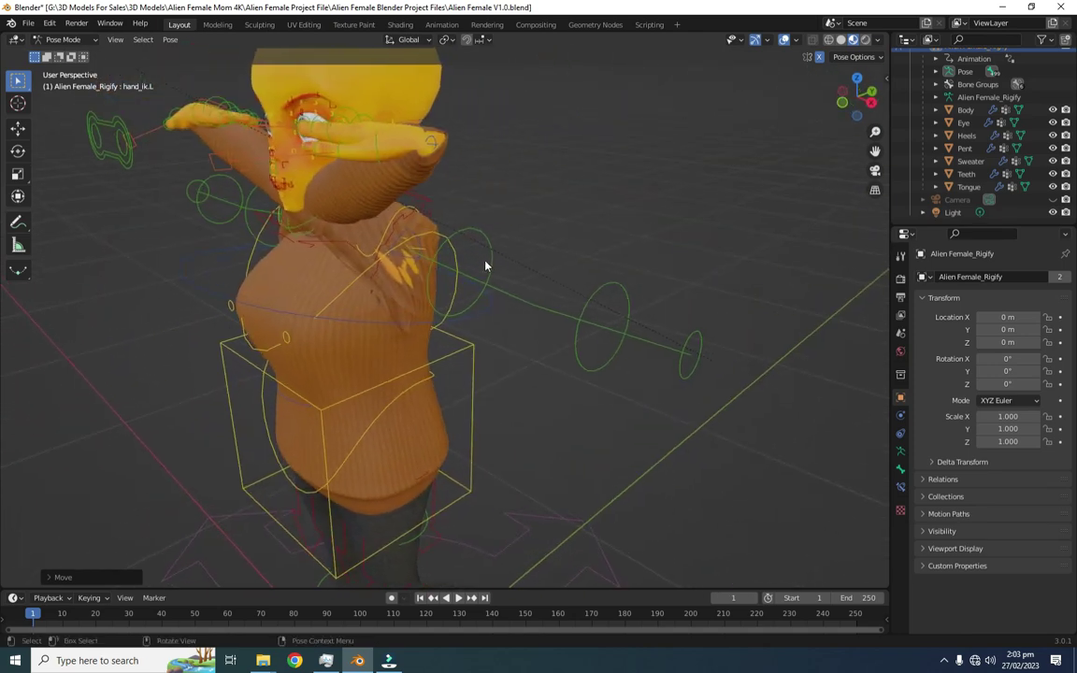
{"action": "middle_click_drag", "start_coordinate": [375, 294], "coordinate": [647, 285]}
{"action": "scroll", "coordinate": [596, 308], "scroll_direction": "down", "scroll_amount": 5}
{"action": "key", "text": "ctrl+z"}
- Return the armature to Object Mode, deselect it, and view the whole character straight from the front
{"action": "left_click", "coordinate": [64, 39]}
{"action": "left_click", "coordinate": [68, 49]}
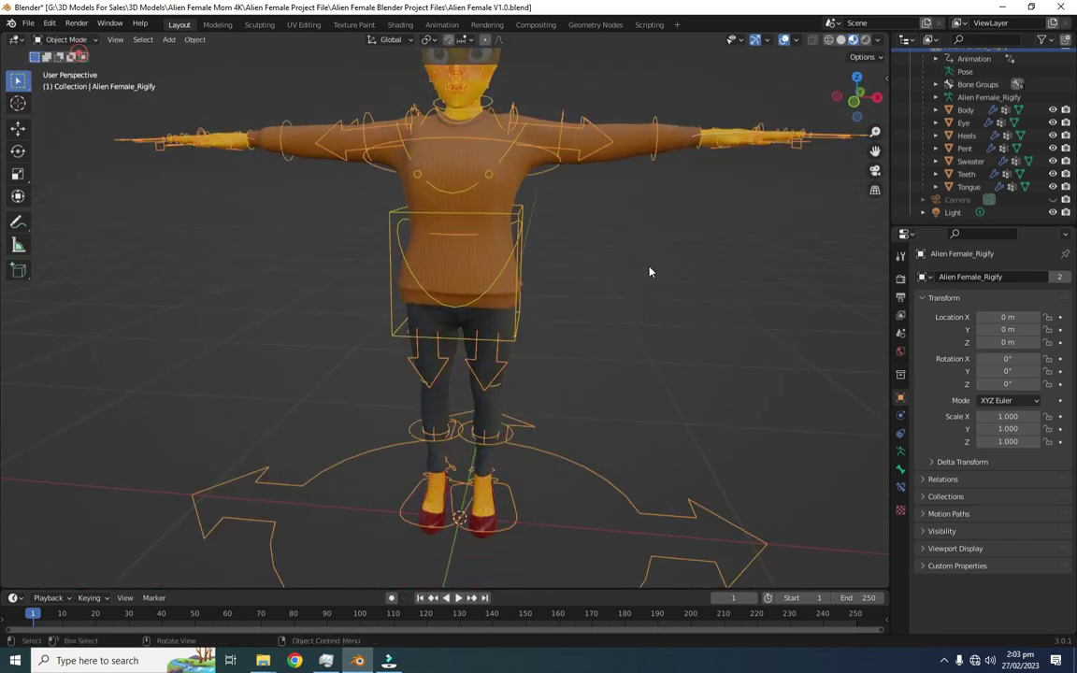
{"action": "left_click", "coordinate": [649, 267]}
{"action": "scroll", "coordinate": [746, 306], "scroll_direction": "down", "scroll_amount": 2}
{"action": "middle_click_drag", "start_coordinate": [746, 304], "coordinate": [766, 292]}
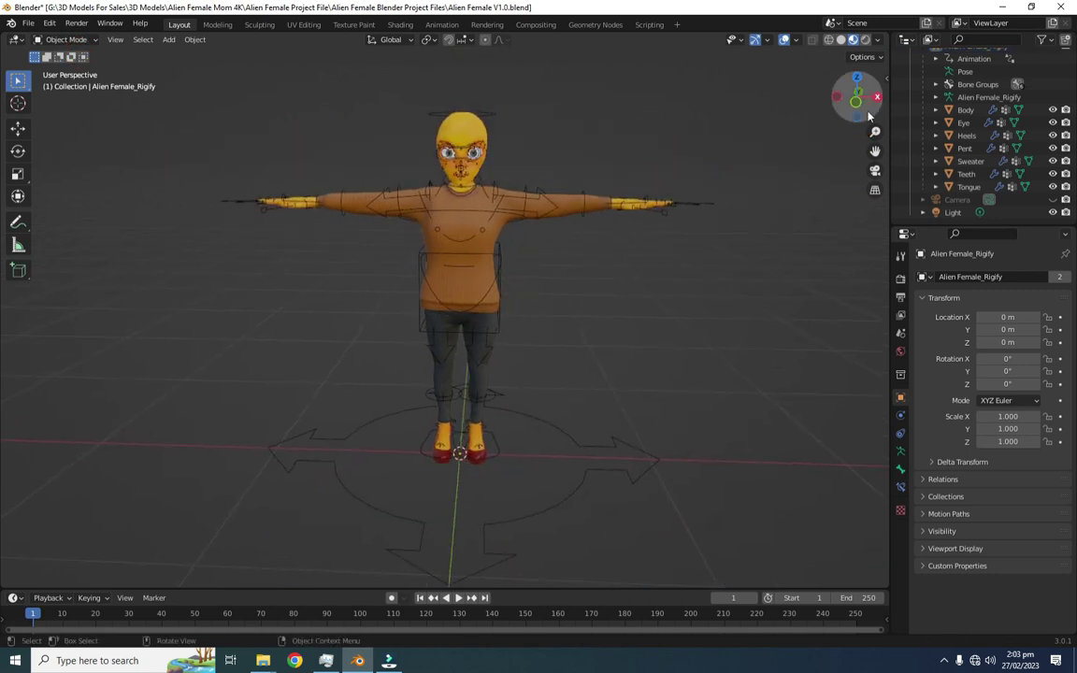
{"action": "left_click", "coordinate": [857, 102]}
{"action": "scroll", "coordinate": [583, 277], "scroll_direction": "up", "scroll_amount": 1}
{"action": "middle_click_drag", "start_coordinate": [583, 277], "coordinate": [596, 320], "text": "shift"}
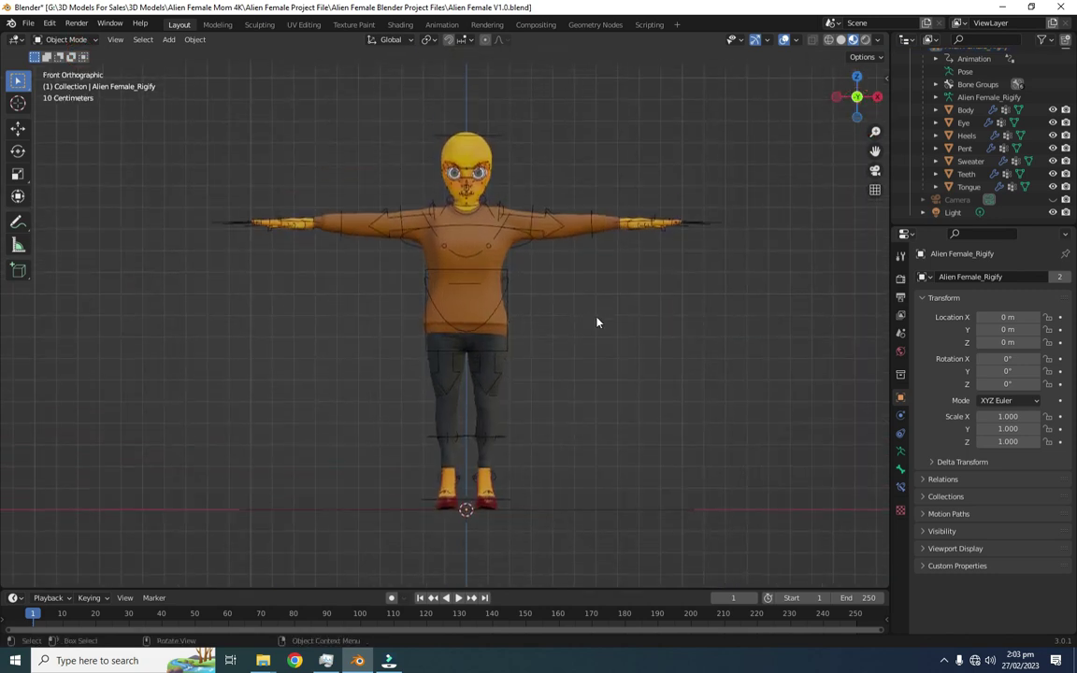
{"action": "scroll", "coordinate": [567, 422], "scroll_direction": "up", "scroll_amount": 2}
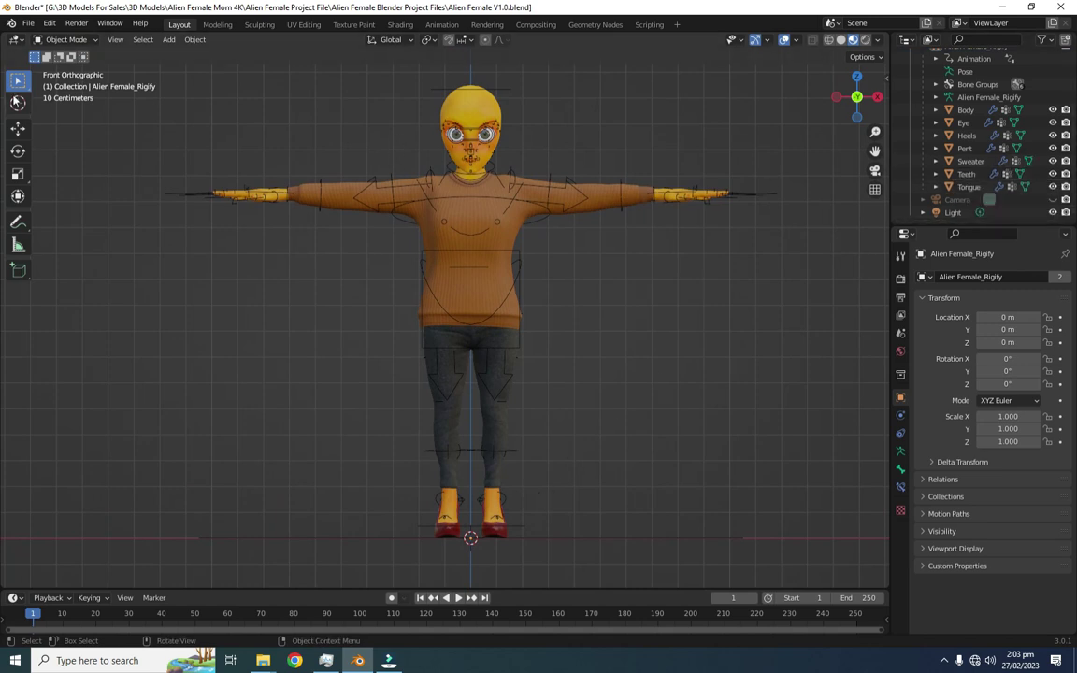
- Switch the viewport to solid shading and hide the Sweater, Pent and Heels objects
{"action": "left_click", "coordinate": [840, 39]}
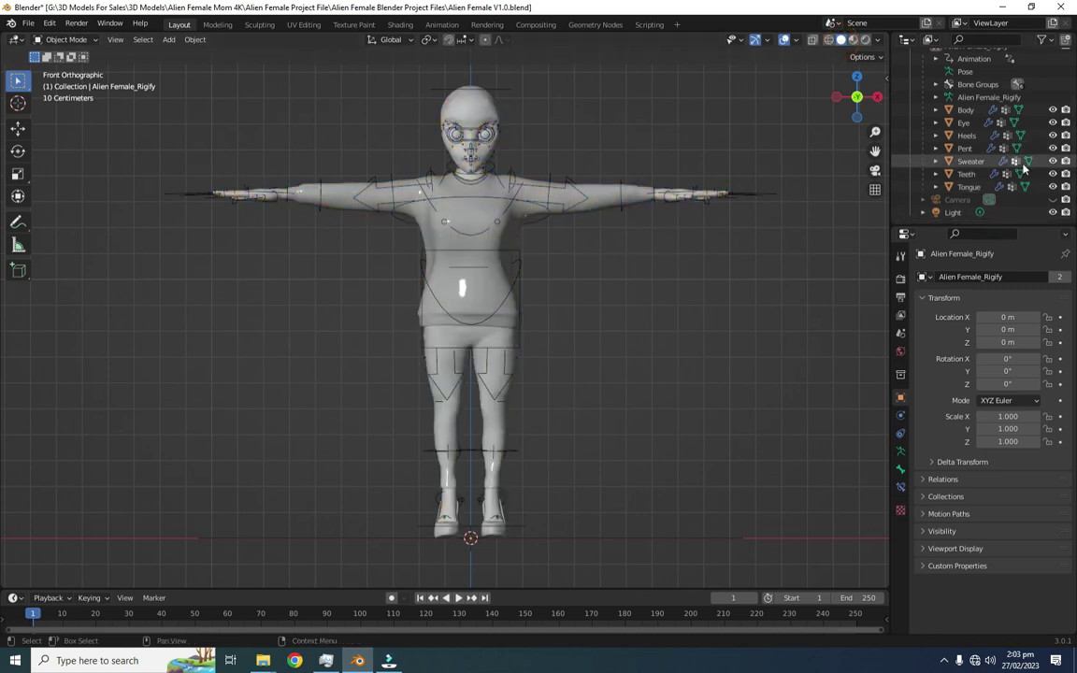
{"action": "left_click", "coordinate": [1051, 161]}
{"action": "left_click", "coordinate": [1051, 147]}
{"action": "left_click", "coordinate": [1051, 135]}
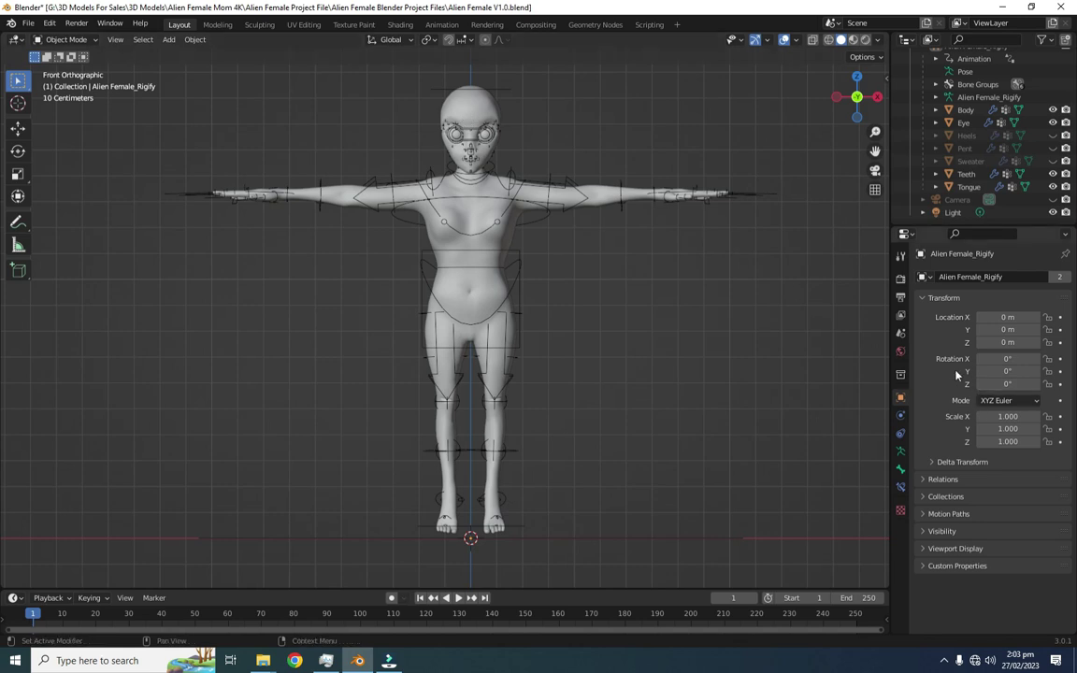
- Add a vertex group named "Body Part Hide" to the Body mesh
{"action": "left_click", "coordinate": [470, 115]}
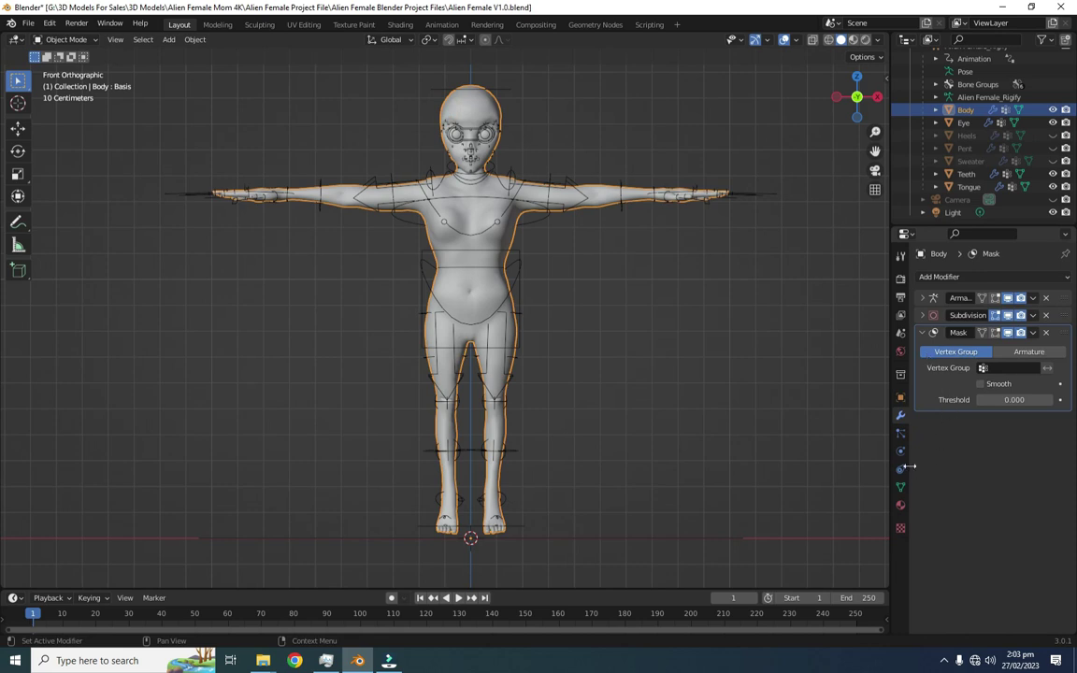
{"action": "left_click", "coordinate": [900, 487]}
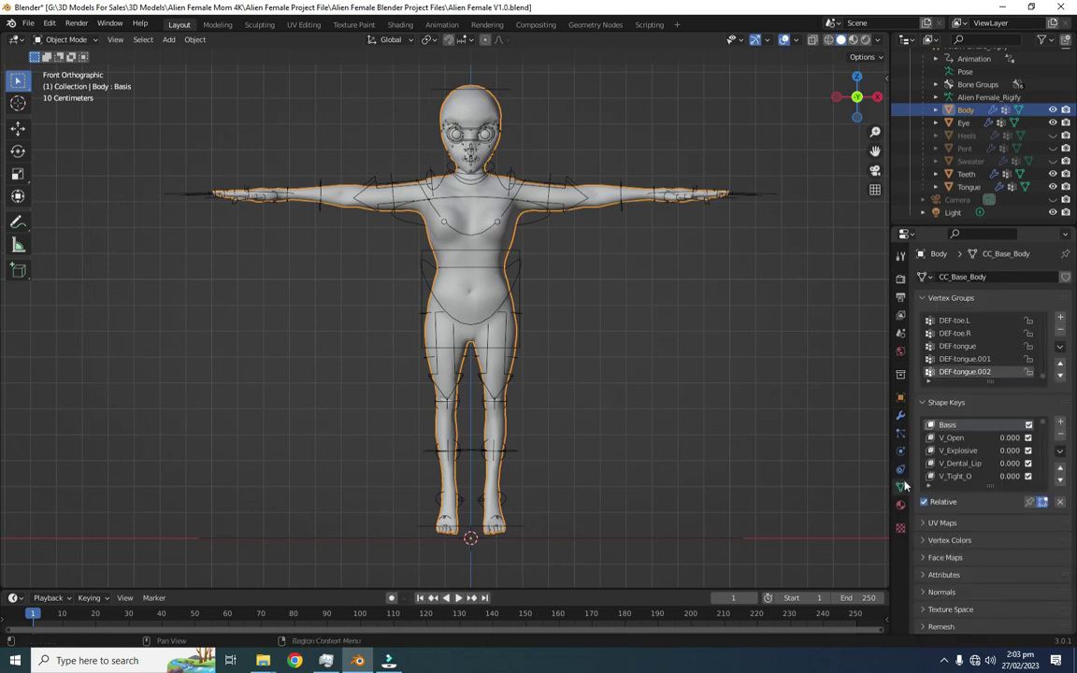
{"action": "left_click", "coordinate": [1060, 320]}
{"action": "double_click", "coordinate": [950, 372]}
{"action": "type", "text": "Bo"}
{"action": "type", "text": "dy_Pai"}
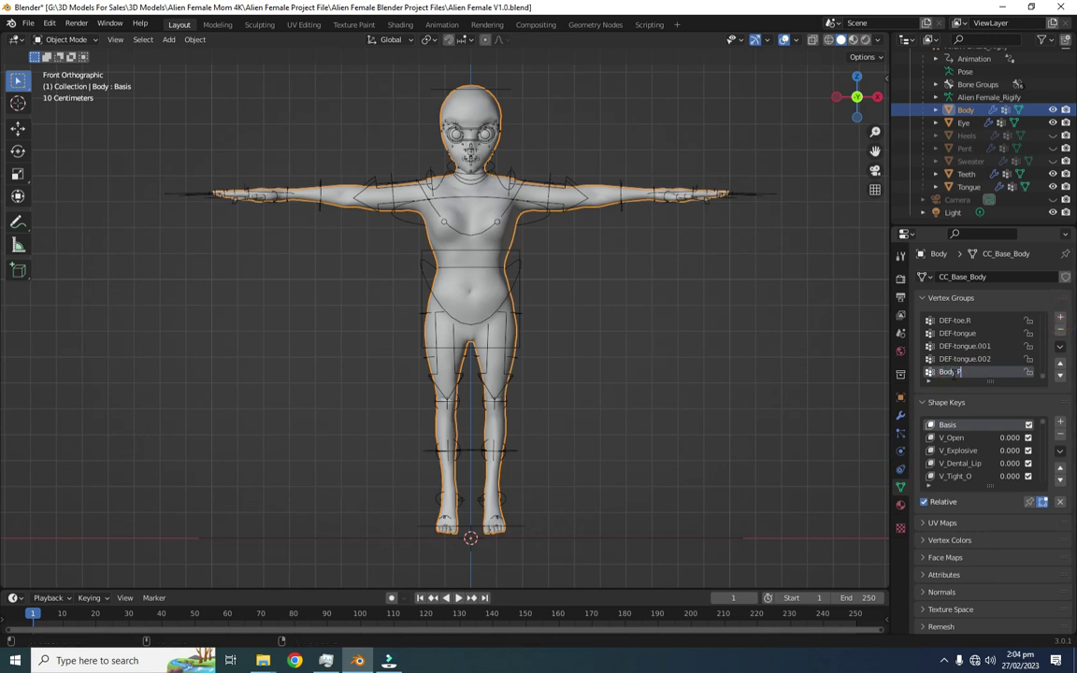
{"action": "type", "text": "t_Hi"}
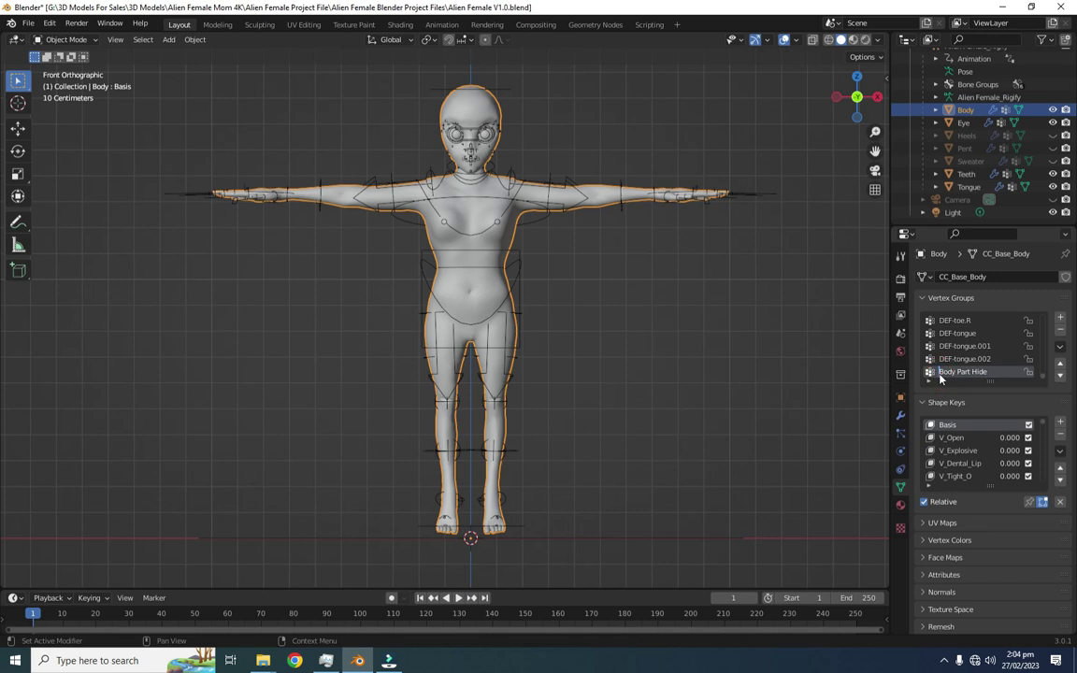
- Enter Edit Mode on the Body mesh and box-select the front faces from above the ankles up to the chest
{"action": "left_click", "coordinate": [73, 39]}
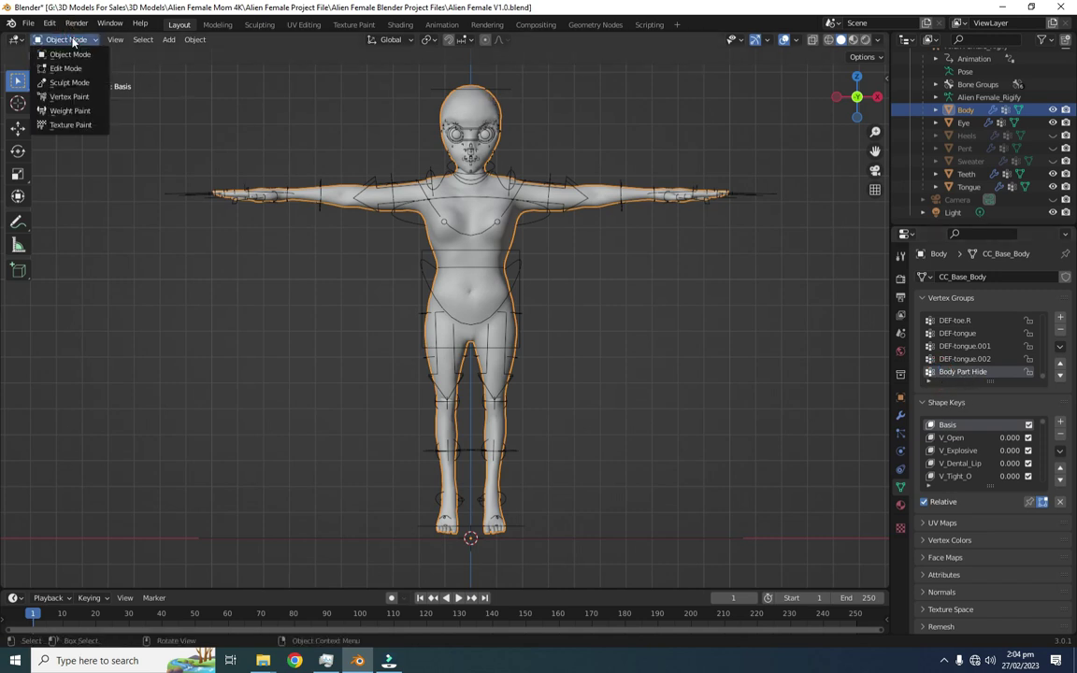
{"action": "left_click", "coordinate": [66, 65]}
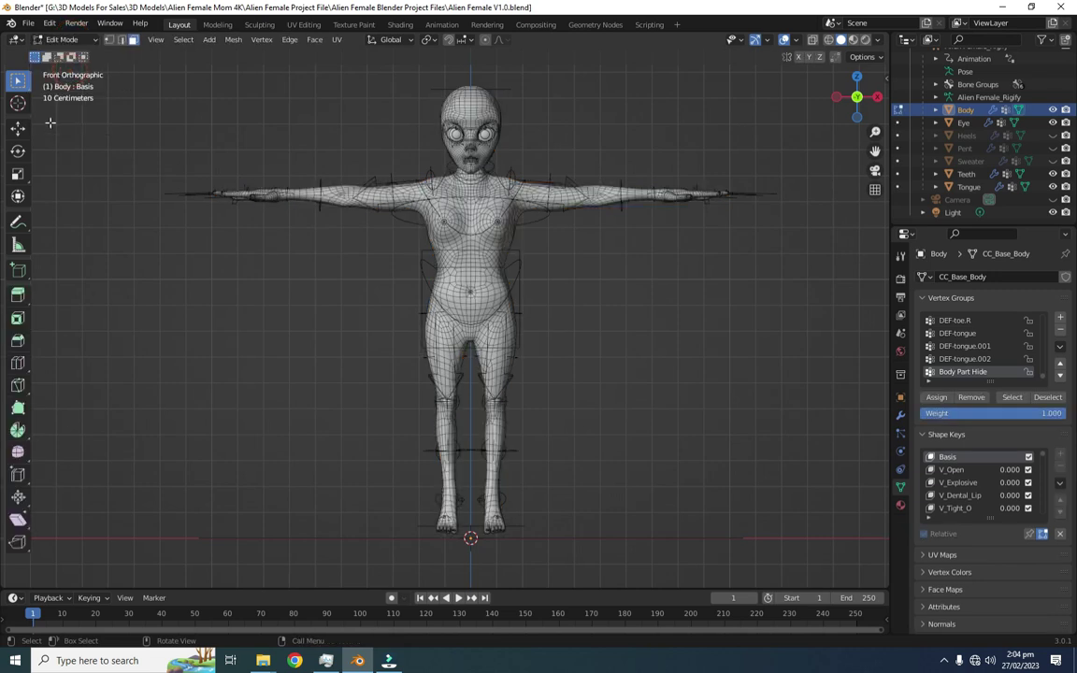
{"action": "left_click_drag", "start_coordinate": [670, 476], "coordinate": [168, 279]}
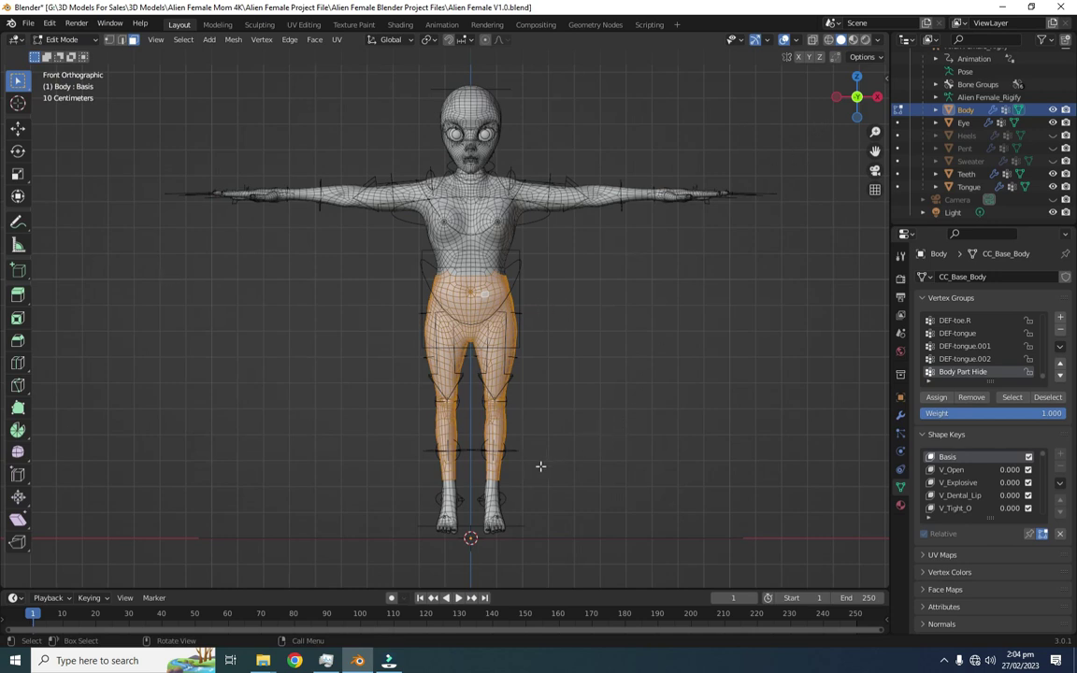
{"action": "left_click_drag", "start_coordinate": [554, 465], "coordinate": [272, 237], "text": "shift"}
{"action": "left_click_drag", "start_coordinate": [416, 221], "coordinate": [557, 404], "text": "shift"}
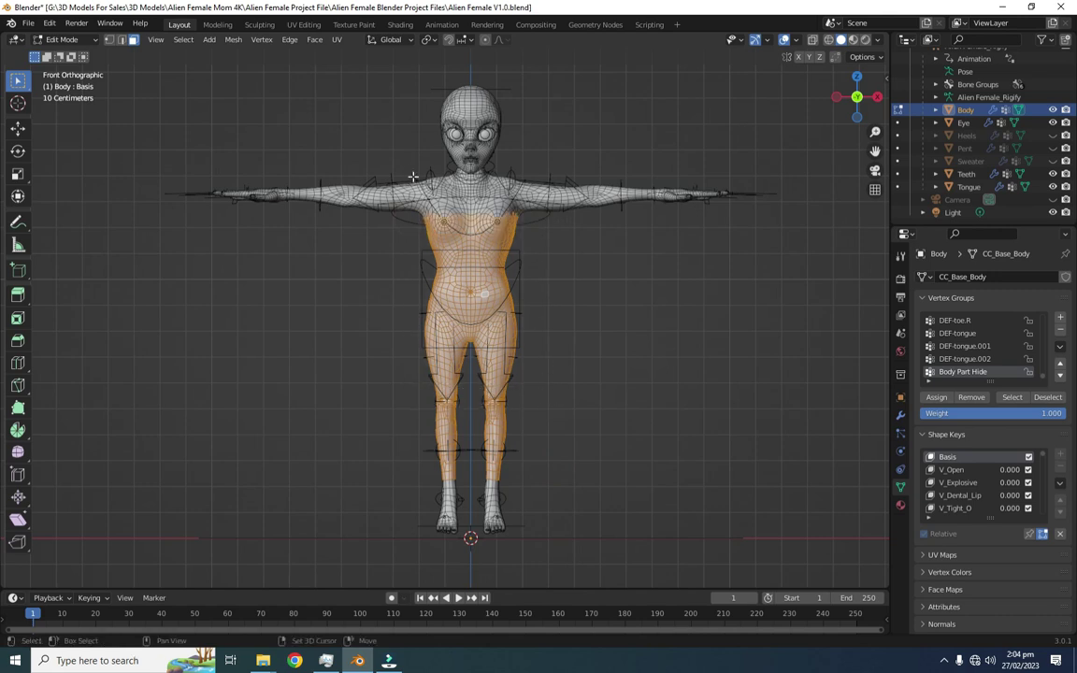
- Extend the front face selection across the chest and along the undersides of the upper arms
{"action": "left_click", "coordinate": [420, 172], "text": "shift"}
{"action": "scroll", "coordinate": [494, 227], "scroll_direction": "up", "scroll_amount": 7}
{"action": "middle_click_drag", "start_coordinate": [701, 331], "coordinate": [665, 566], "text": "shift"}
{"action": "left_click_drag", "start_coordinate": [754, 406], "coordinate": [188, 239], "text": "shift"}
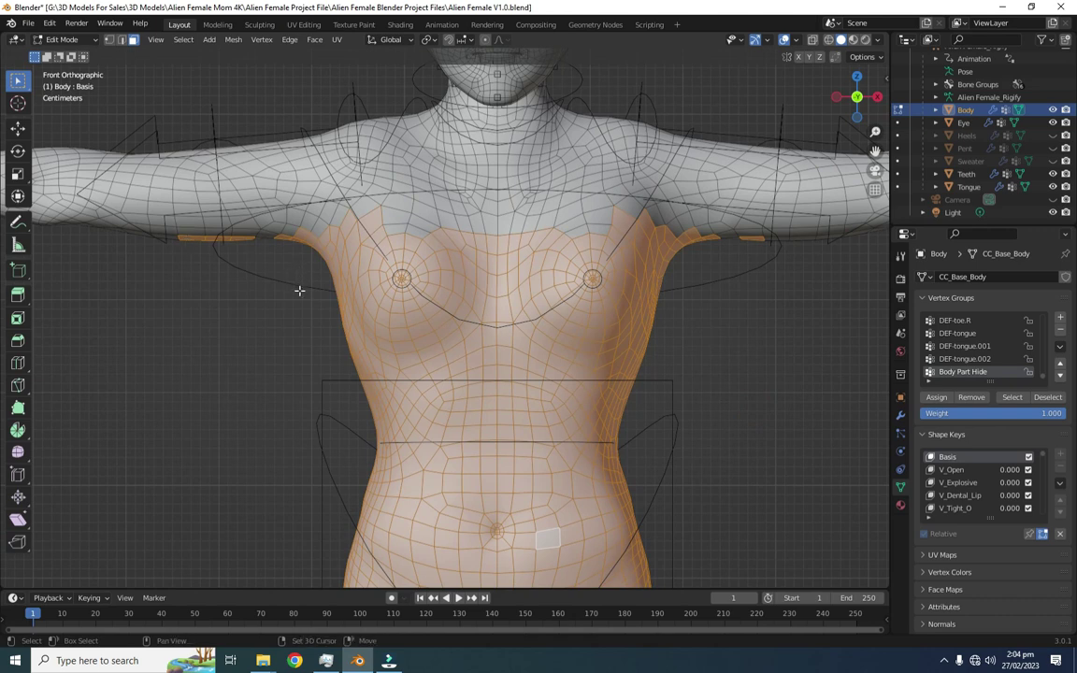
{"action": "scroll", "coordinate": [656, 475], "scroll_direction": "down", "scroll_amount": 5}
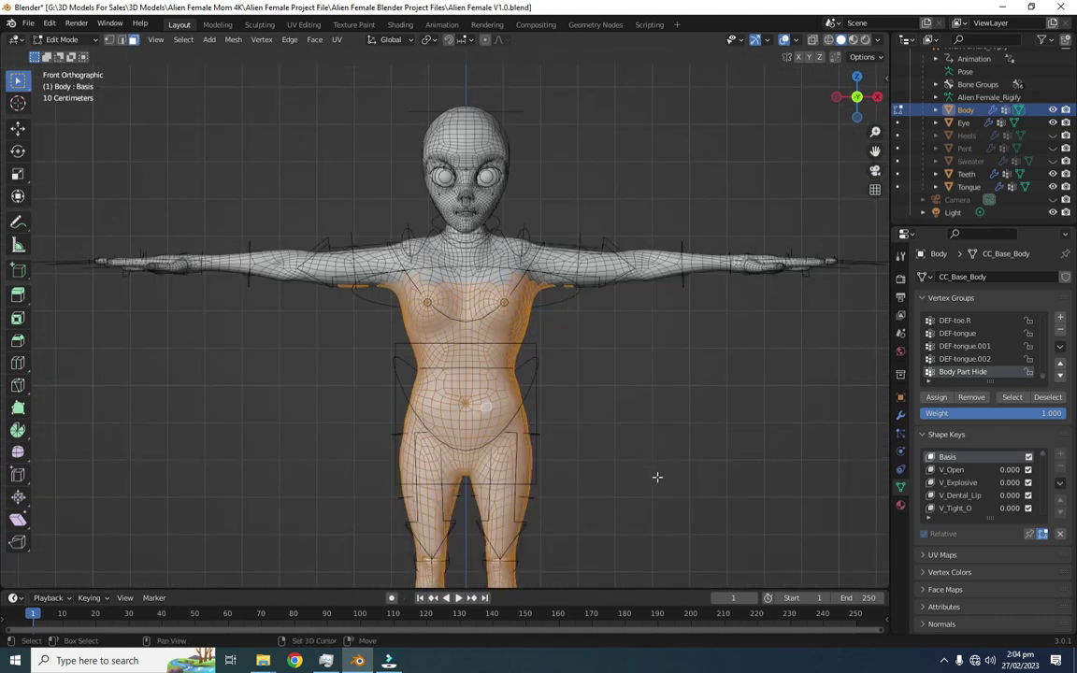
{"action": "scroll", "coordinate": [653, 384], "scroll_direction": "up", "scroll_amount": 2}
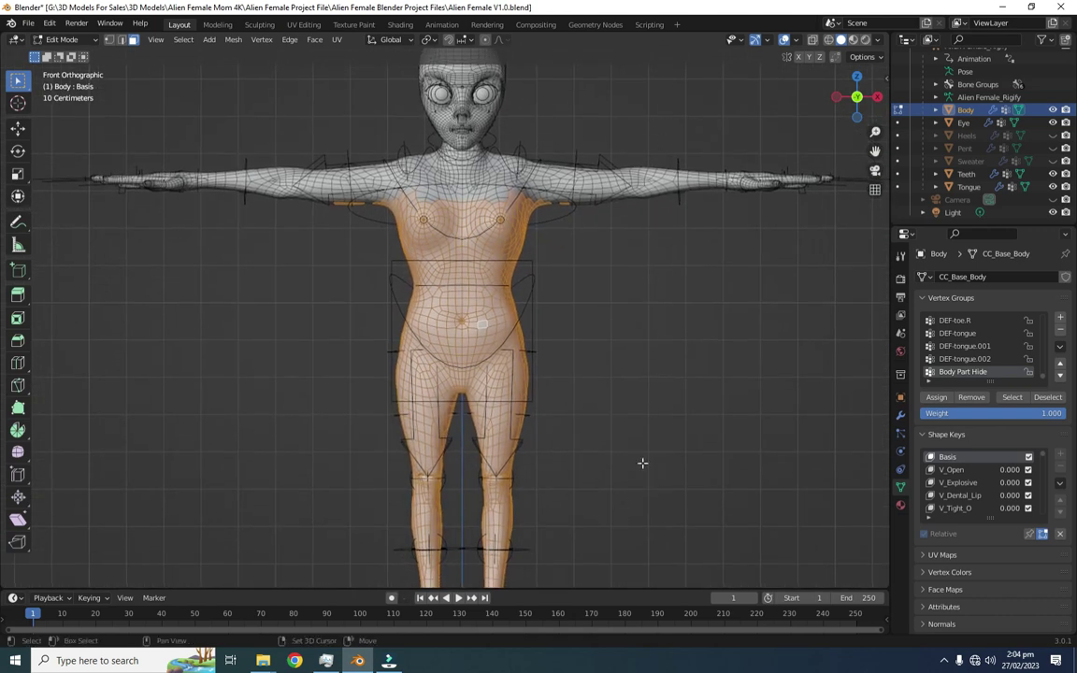
- Add the side faces of the leg and torso to the selection from the right orthographic view, stopping above the ankle
{"action": "left_click", "coordinate": [878, 97]}
{"action": "middle_click_drag", "start_coordinate": [535, 469], "coordinate": [580, 330], "text": "shift"}
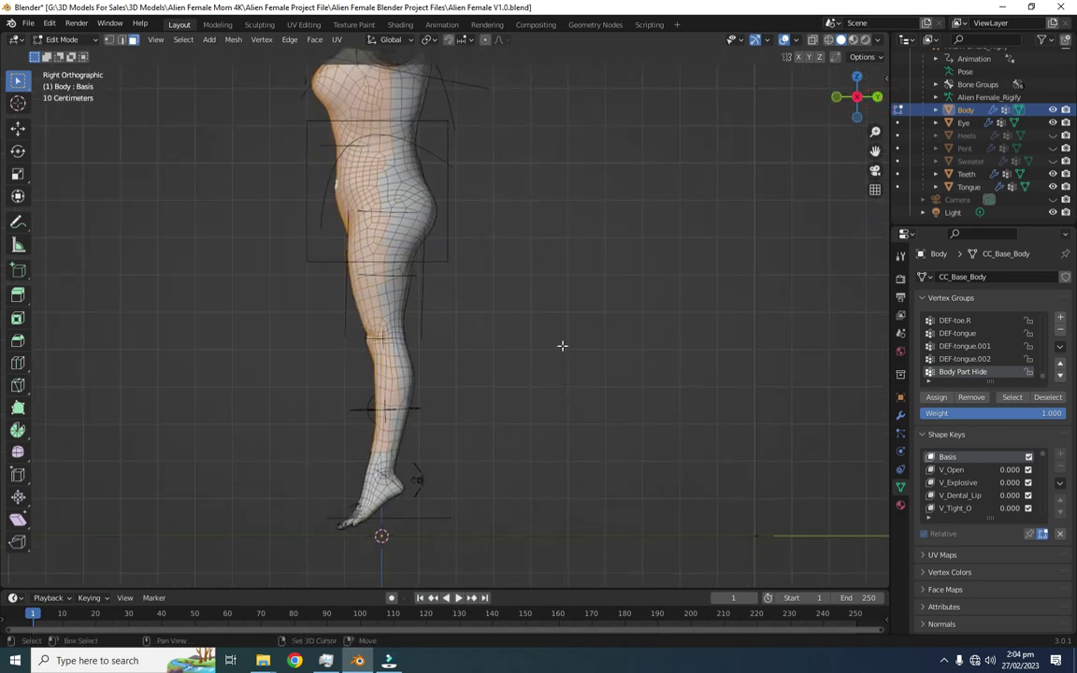
{"action": "left_click_drag", "start_coordinate": [606, 438], "coordinate": [157, 68]}
{"action": "scroll", "coordinate": [405, 439], "scroll_direction": "up", "scroll_amount": 6}
{"action": "middle_click_drag", "start_coordinate": [418, 454], "coordinate": [432, 209], "text": "shift"}
{"action": "mouse_move", "coordinate": [608, 259]}
{"action": "left_mouse_down", "text": "shift"}
{"action": "mouse_move", "coordinate": [1, 468]}
{"action": "mouse_move", "coordinate": [611, 256]}
{"action": "left_mouse_up", "text": "shift"}
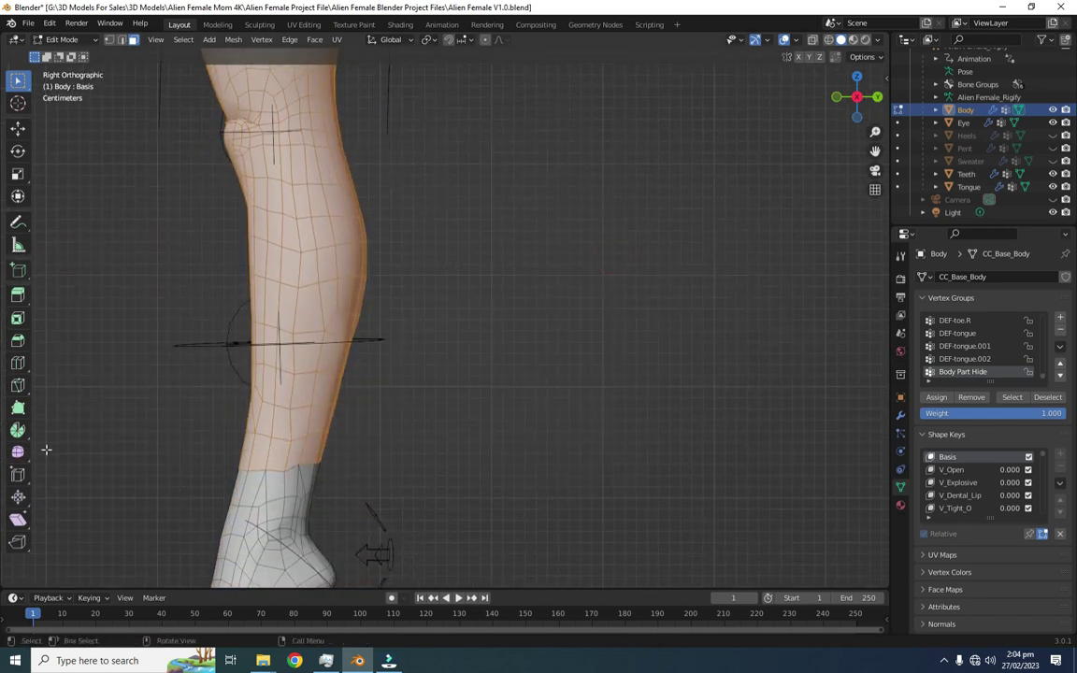
- Add the back faces of both lower legs and knees to the selection from the back orthographic view
{"action": "left_click", "coordinate": [878, 97]}
{"action": "left_click_drag", "start_coordinate": [640, 434], "coordinate": [31, 262], "text": "shift"}
{"action": "left_click_drag", "start_coordinate": [602, 289], "coordinate": [3, 63], "text": "shift"}
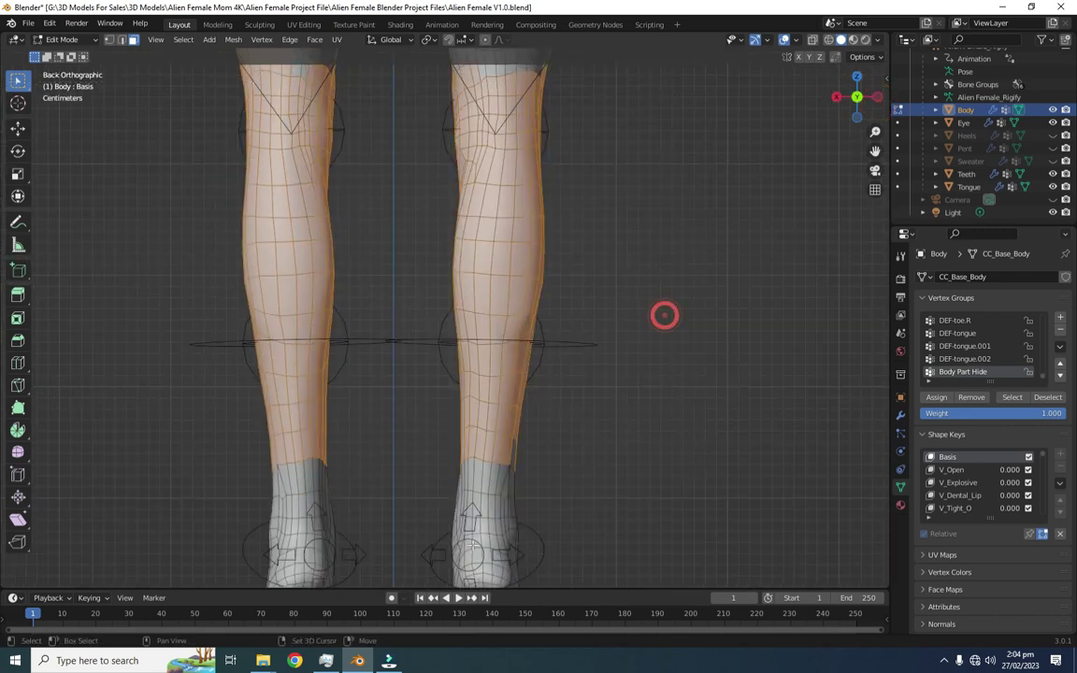
- Add the stray unselected faces around the ankles and calves to the selection
{"action": "middle_click_drag", "start_coordinate": [567, 487], "coordinate": [542, 484]}
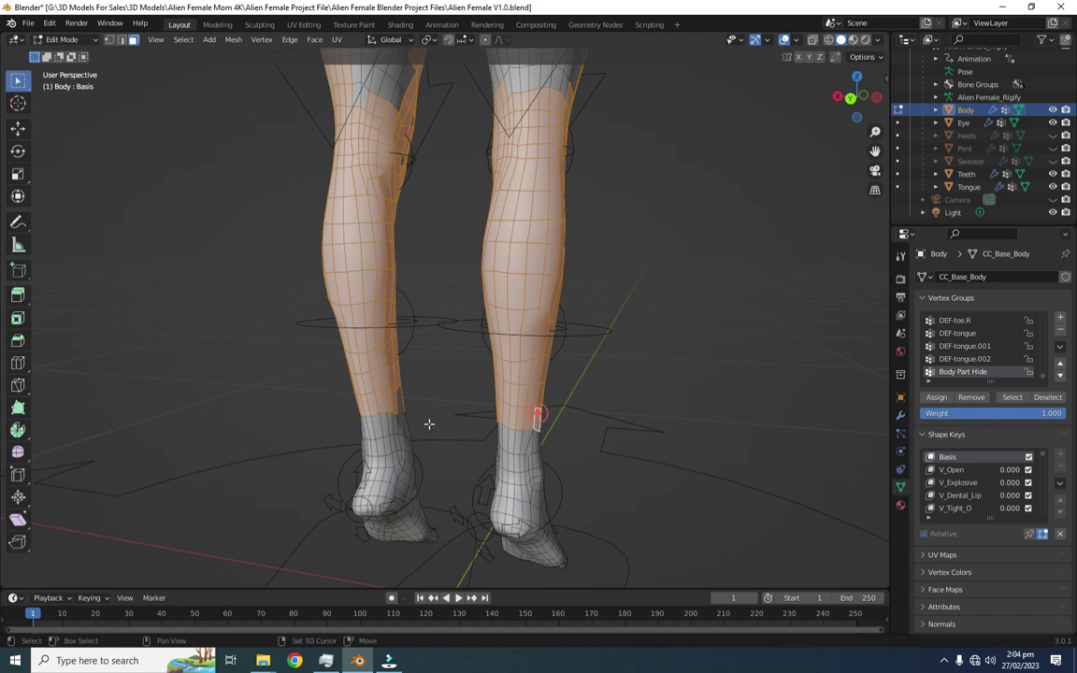
{"action": "left_click", "coordinate": [401, 402], "text": "shift"}
{"action": "middle_click_drag", "start_coordinate": [587, 435], "coordinate": [392, 433]}
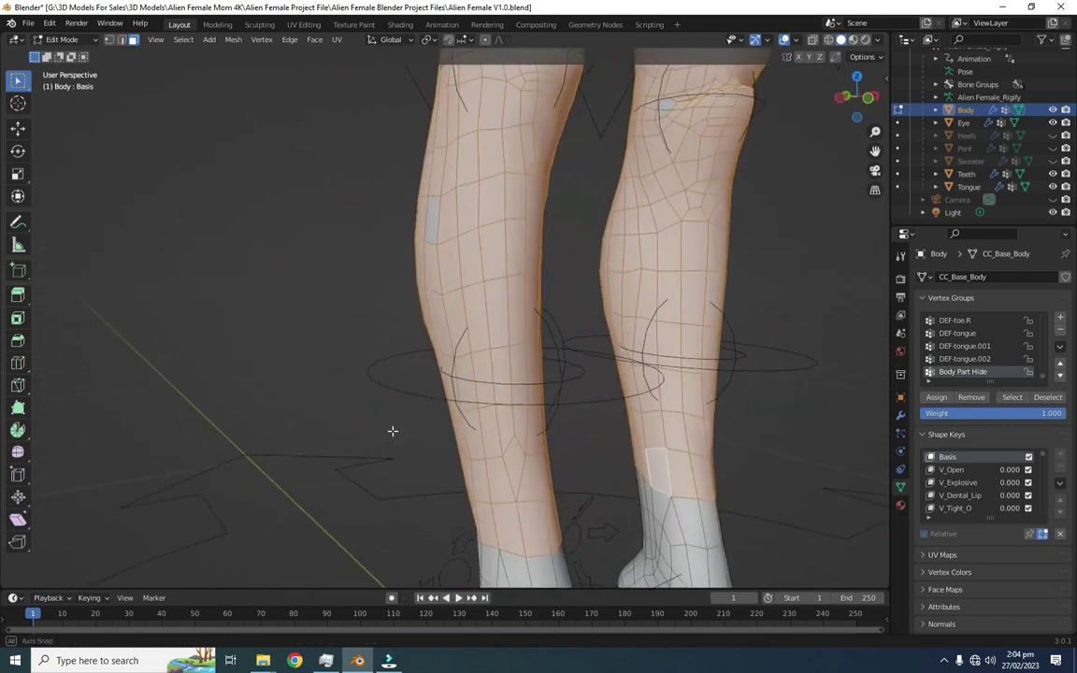
{"action": "middle_click_drag", "start_coordinate": [542, 467], "coordinate": [567, 478]}
{"action": "scroll", "coordinate": [567, 478], "scroll_direction": "down", "scroll_amount": 3}
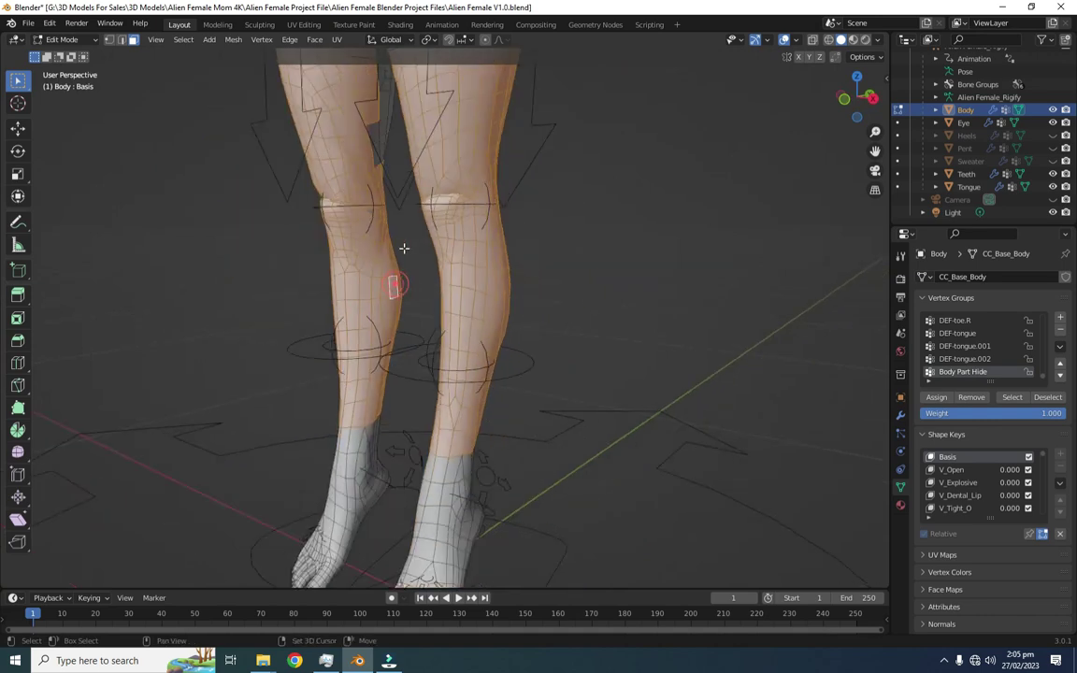
- Add the rear faces of the thighs and buttocks to the selection from the back orthographic view
{"action": "middle_click_drag", "start_coordinate": [726, 380], "coordinate": [575, 413]}
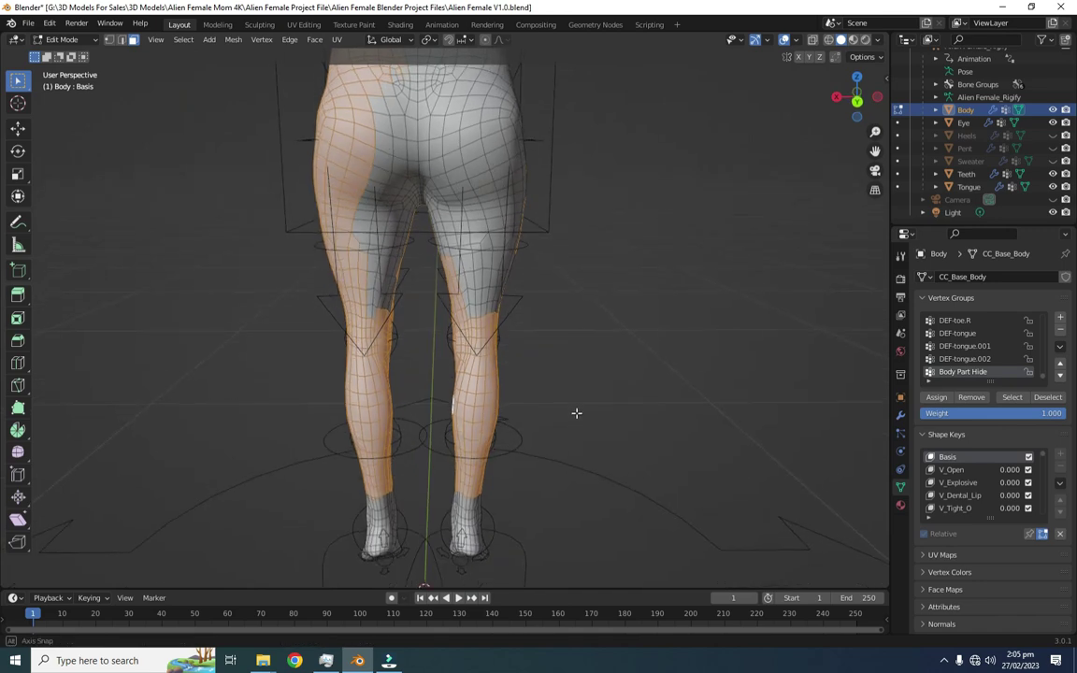
{"action": "left_click", "coordinate": [858, 104]}
{"action": "scroll", "coordinate": [625, 404], "scroll_direction": "down", "scroll_amount": 2}
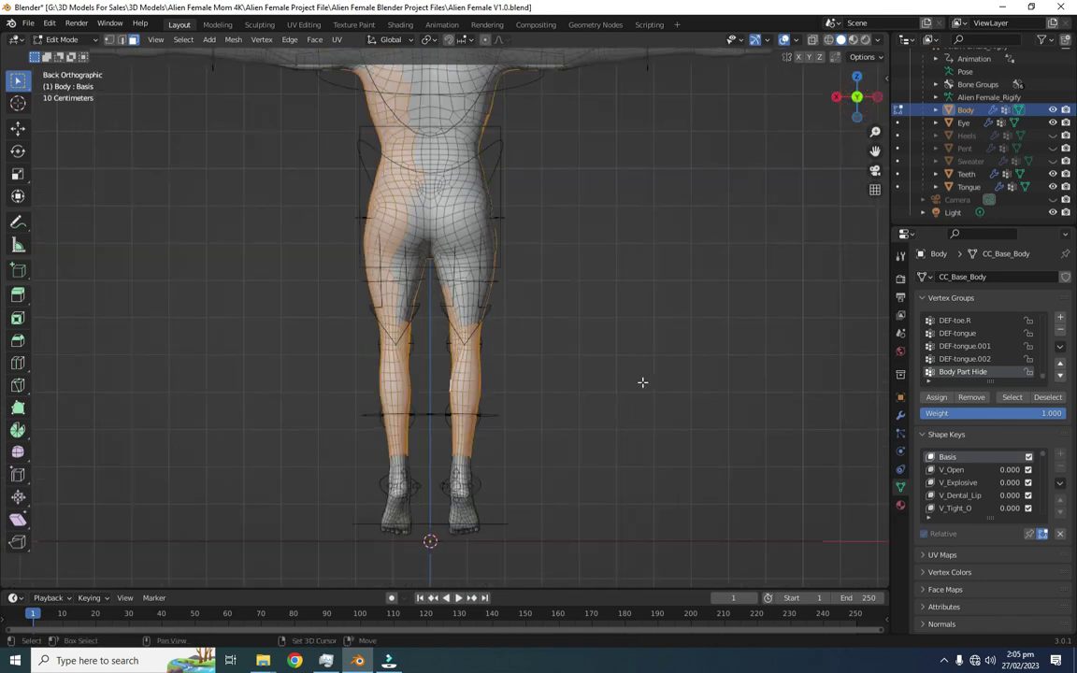
{"action": "left_click_drag", "start_coordinate": [591, 399], "coordinate": [142, 225], "text": "shift"}
- Add the remaining side faces of the leg, hip and torso to the selection from the left orthographic view
{"action": "middle_click_drag", "start_coordinate": [723, 375], "coordinate": [581, 402]}
{"action": "left_click", "coordinate": [859, 98]}
{"action": "left_click_drag", "start_coordinate": [702, 404], "coordinate": [139, 114], "text": "shift"}
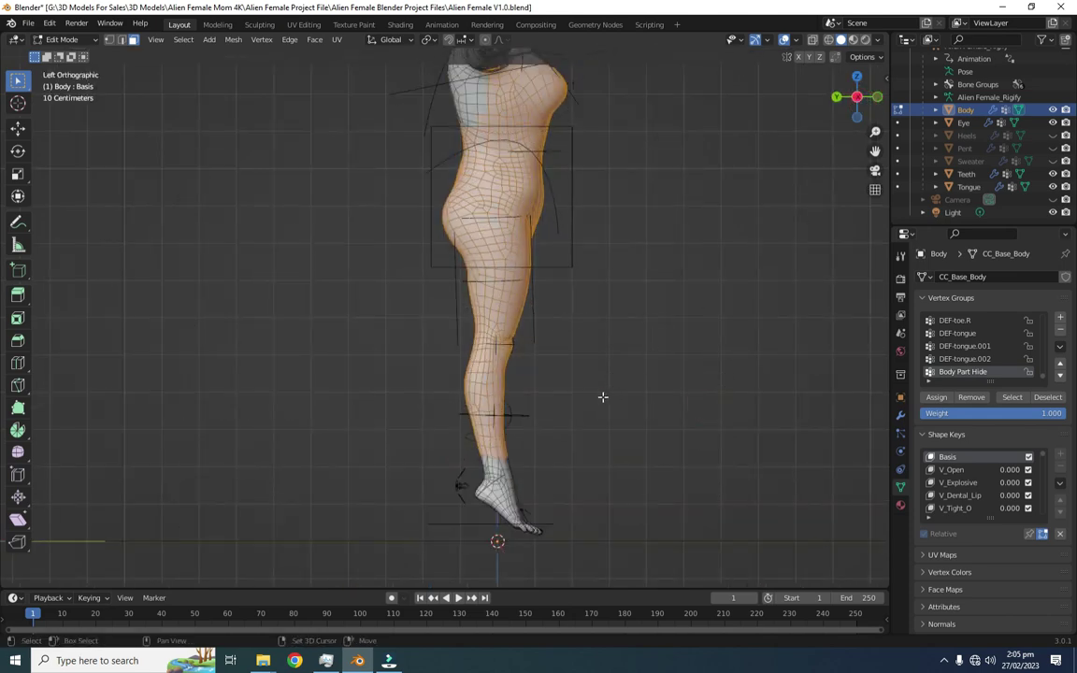
- Add the remaining side and back faces of the torso and the rear faces of both upper arms to the selection
{"action": "left_click_drag", "start_coordinate": [554, 290], "coordinate": [281, 70], "text": "shift"}
{"action": "middle_click_drag", "start_coordinate": [762, 292], "coordinate": [356, 307]}
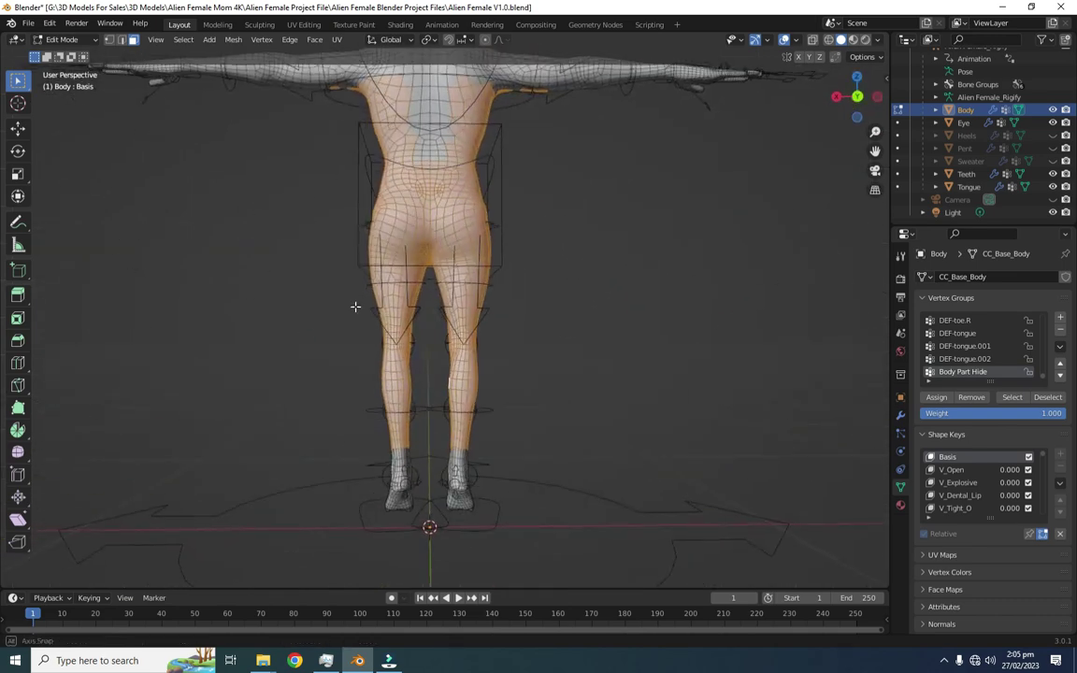
{"action": "left_click", "coordinate": [857, 96]}
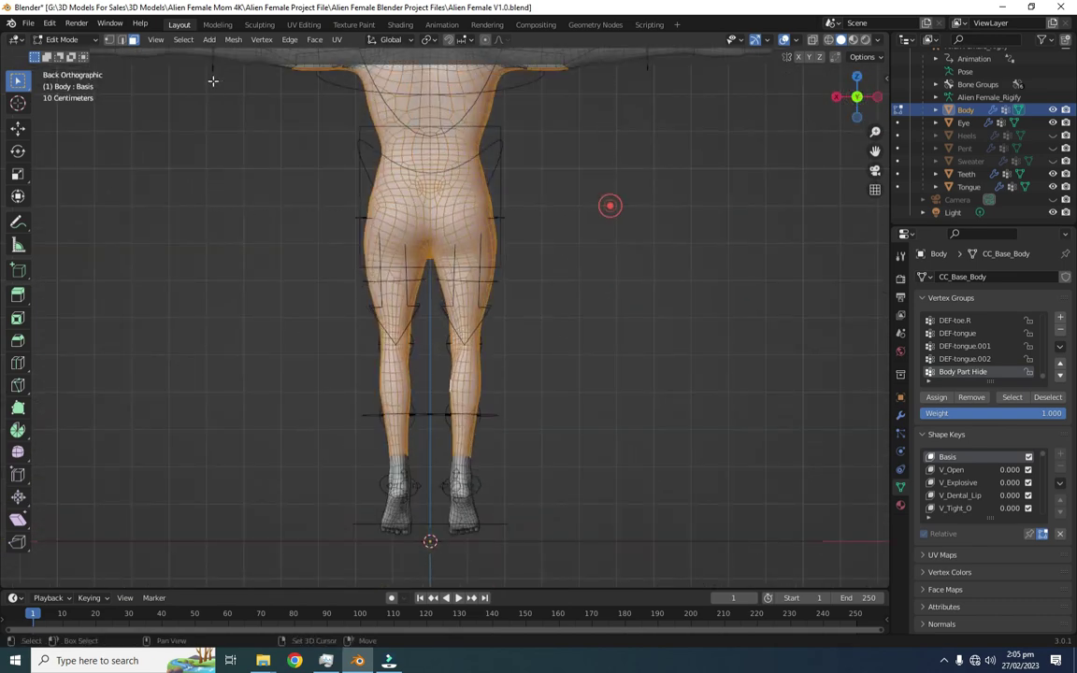
{"action": "middle_click_drag", "start_coordinate": [572, 151], "coordinate": [578, 332], "text": "shift"}
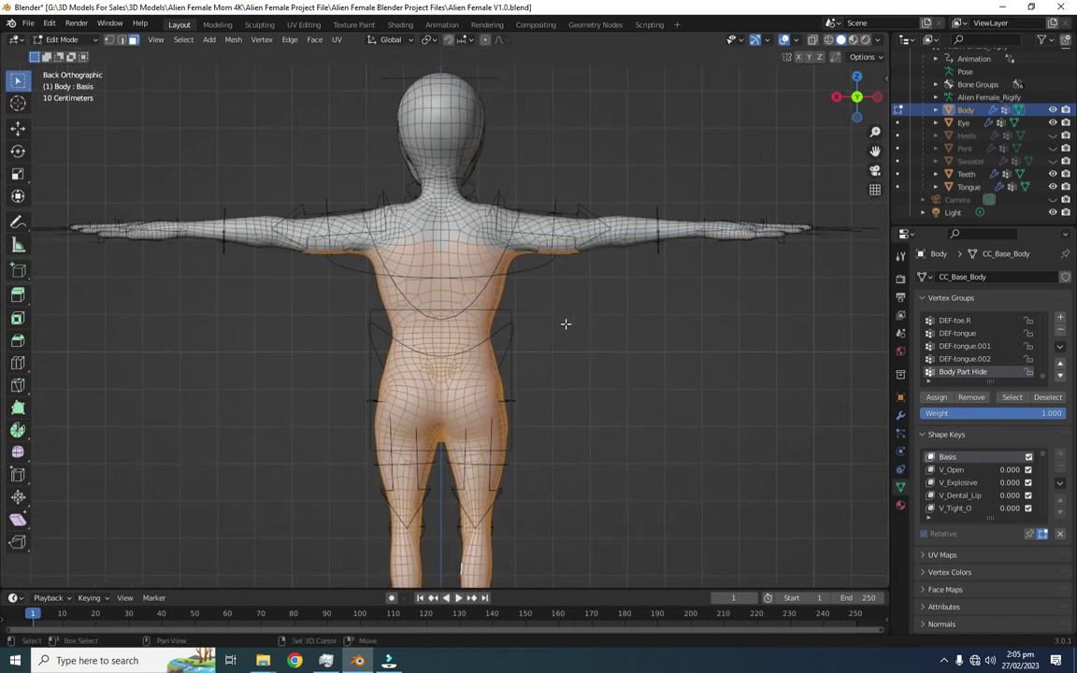
{"action": "scroll", "coordinate": [578, 333], "scroll_direction": "up", "scroll_amount": 2}
{"action": "left_click_drag", "start_coordinate": [673, 315], "coordinate": [513, 132], "text": "shift"}
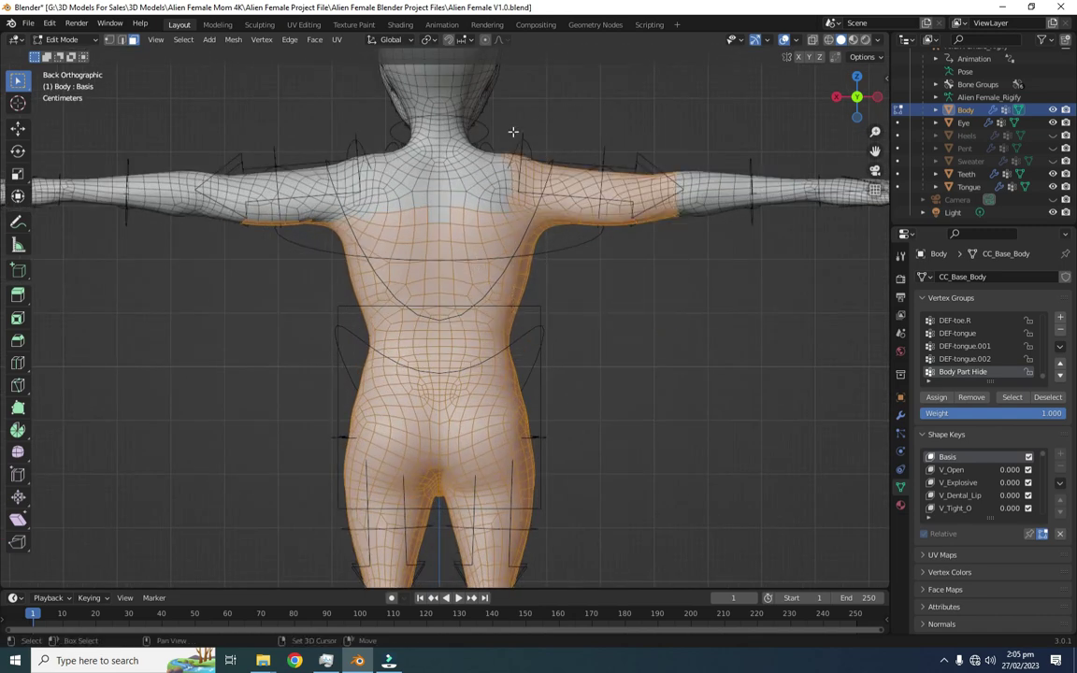
{"action": "left_click_drag", "start_coordinate": [211, 132], "coordinate": [360, 325], "text": "shift"}
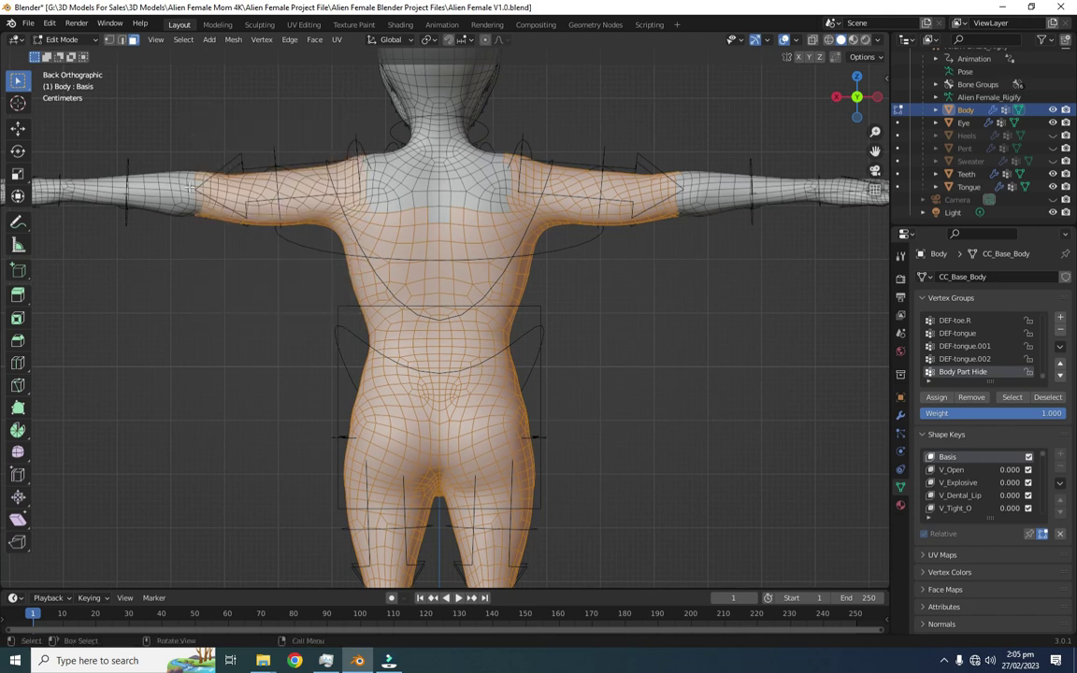
{"action": "left_click_drag", "start_coordinate": [264, 317], "coordinate": [187, 114], "text": "shift"}
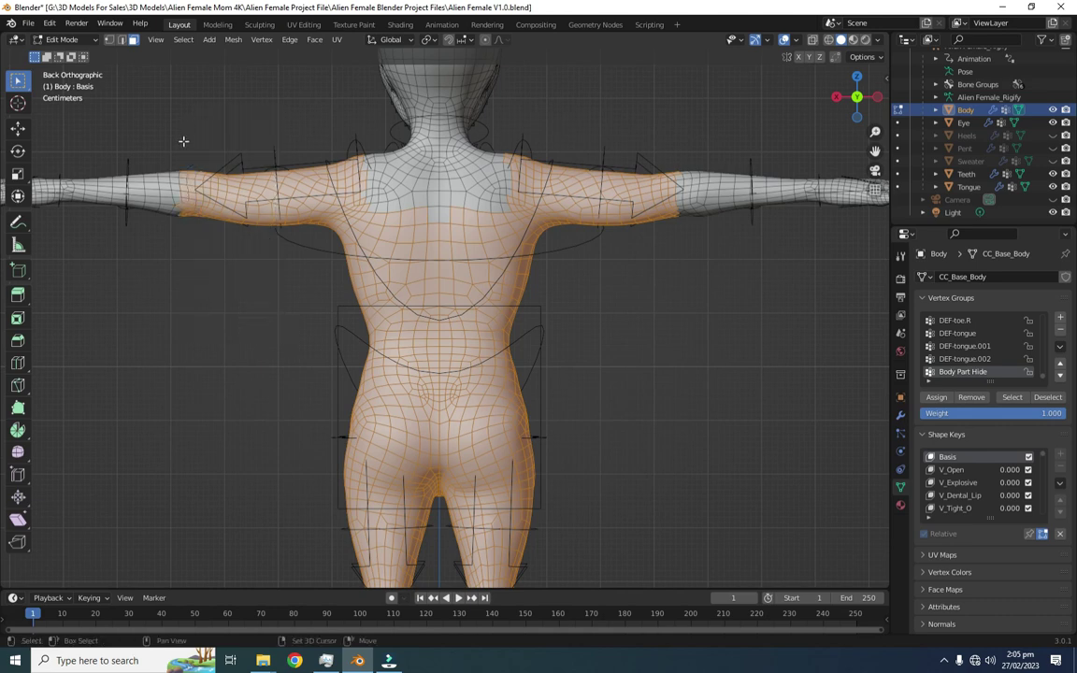
- Add the leftover patch in the centre of the back to the selection and assign the selected faces to the Body Part Hide vertex group
{"action": "scroll", "coordinate": [234, 332], "scroll_direction": "up", "scroll_amount": 4}
{"action": "scroll", "coordinate": [234, 332], "scroll_direction": "down", "scroll_amount": 4}
{"action": "scroll", "coordinate": [356, 164], "scroll_direction": "up", "scroll_amount": 3}
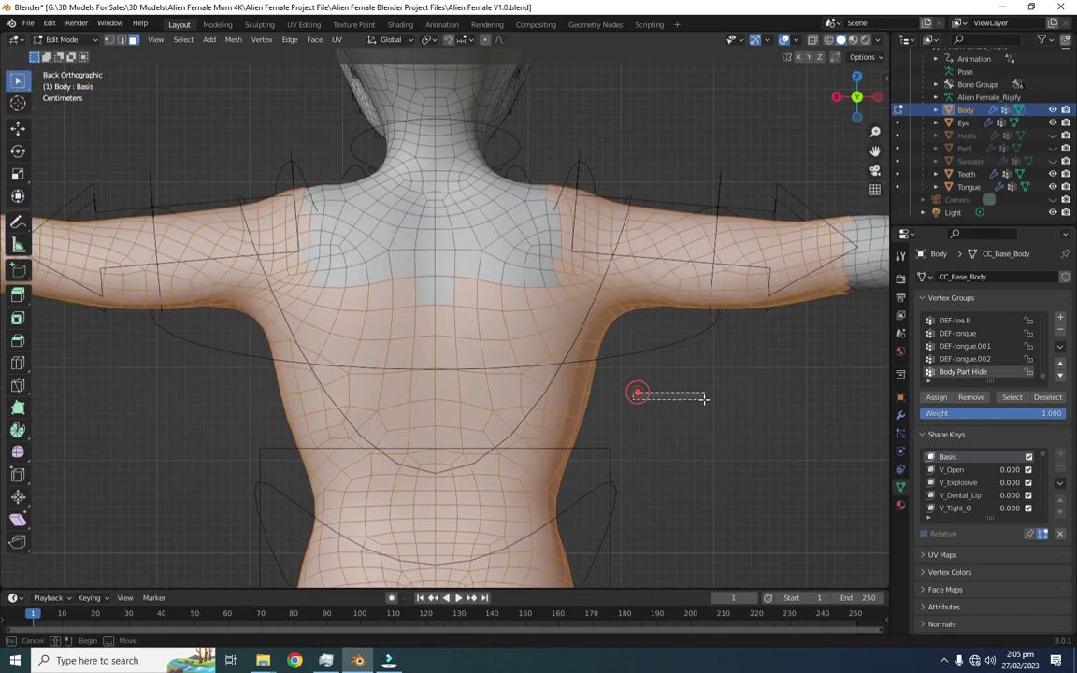
{"action": "scroll", "coordinate": [435, 291], "scroll_direction": "down", "scroll_amount": 5}
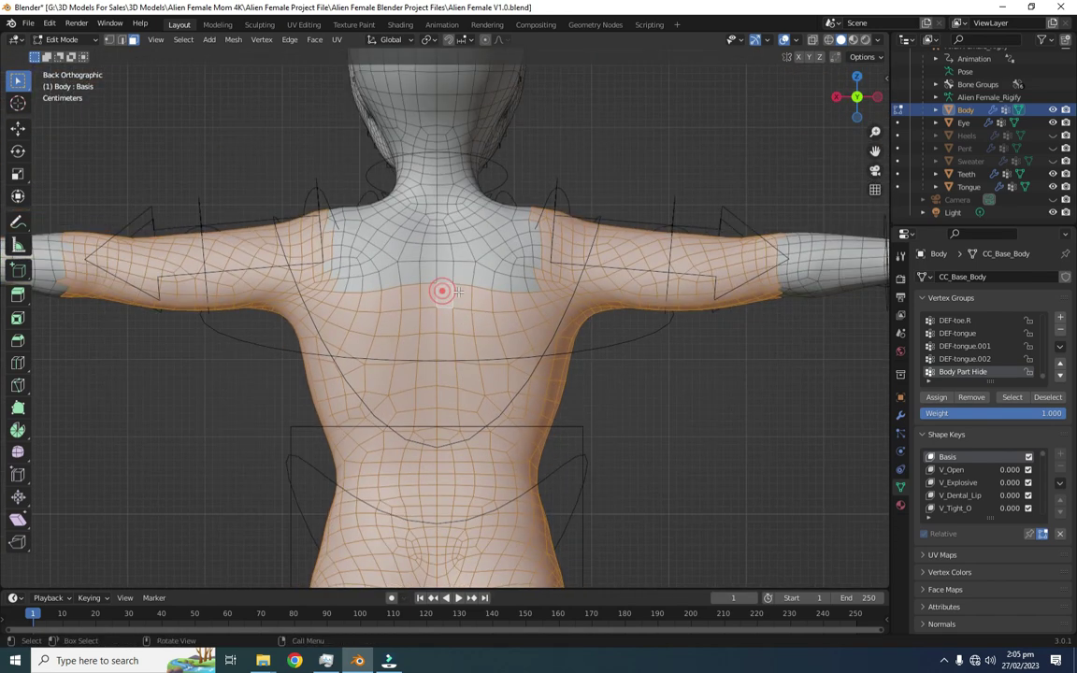
{"action": "middle_click_drag", "start_coordinate": [632, 376], "coordinate": [582, 311]}
{"action": "middle_click_drag", "start_coordinate": [608, 425], "coordinate": [577, 341]}
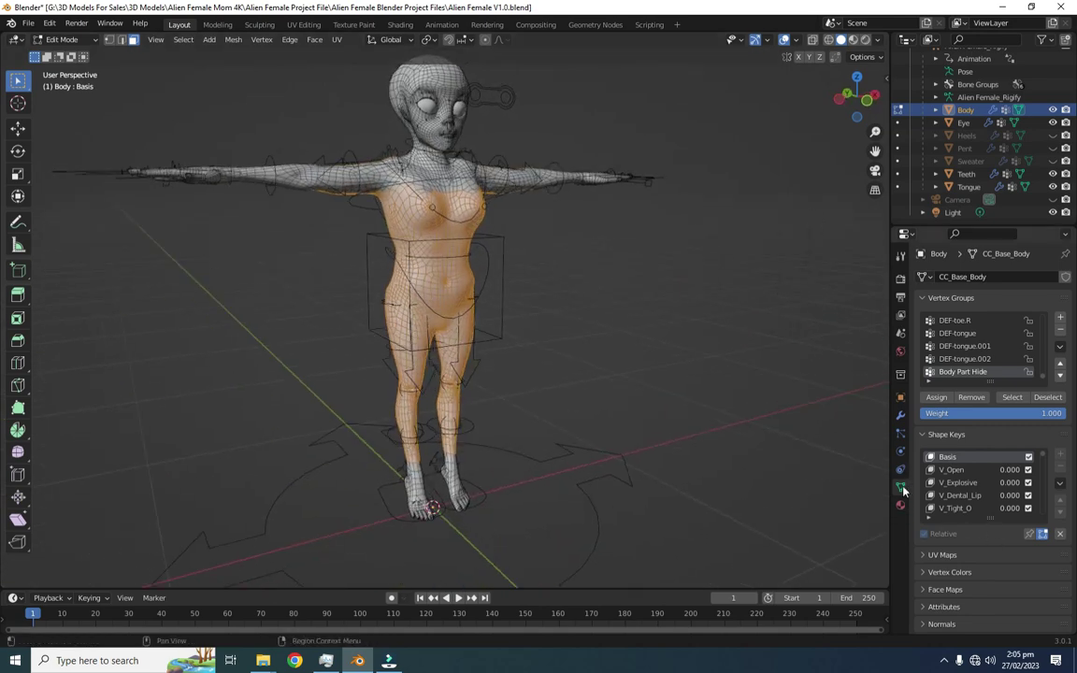
{"action": "left_click", "coordinate": [938, 398]}
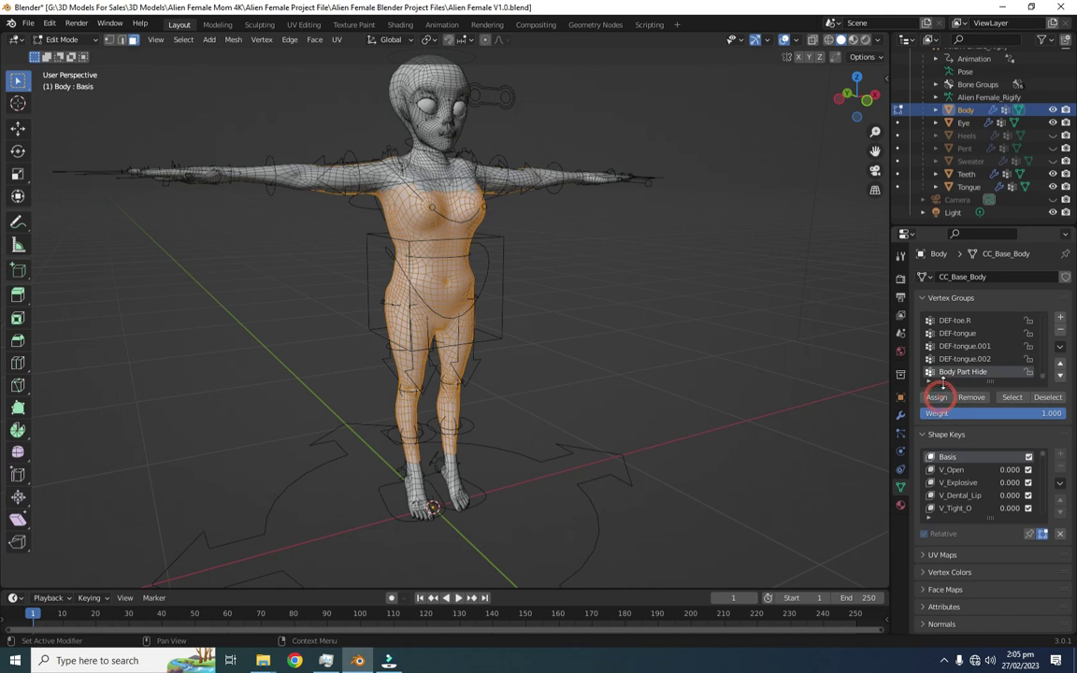
- Set the vertex group of the body's Mask modifier to Body Part Hide
{"action": "left_click", "coordinate": [899, 414]}
{"action": "left_click", "coordinate": [1014, 369]}
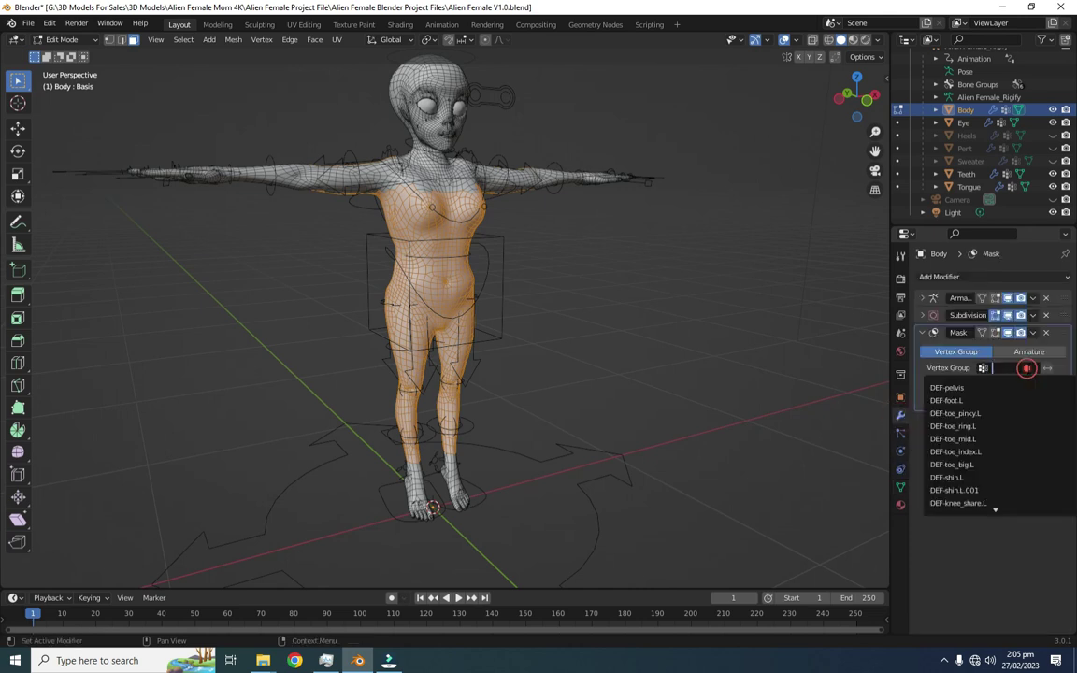
{"action": "type", "text": "hide"}
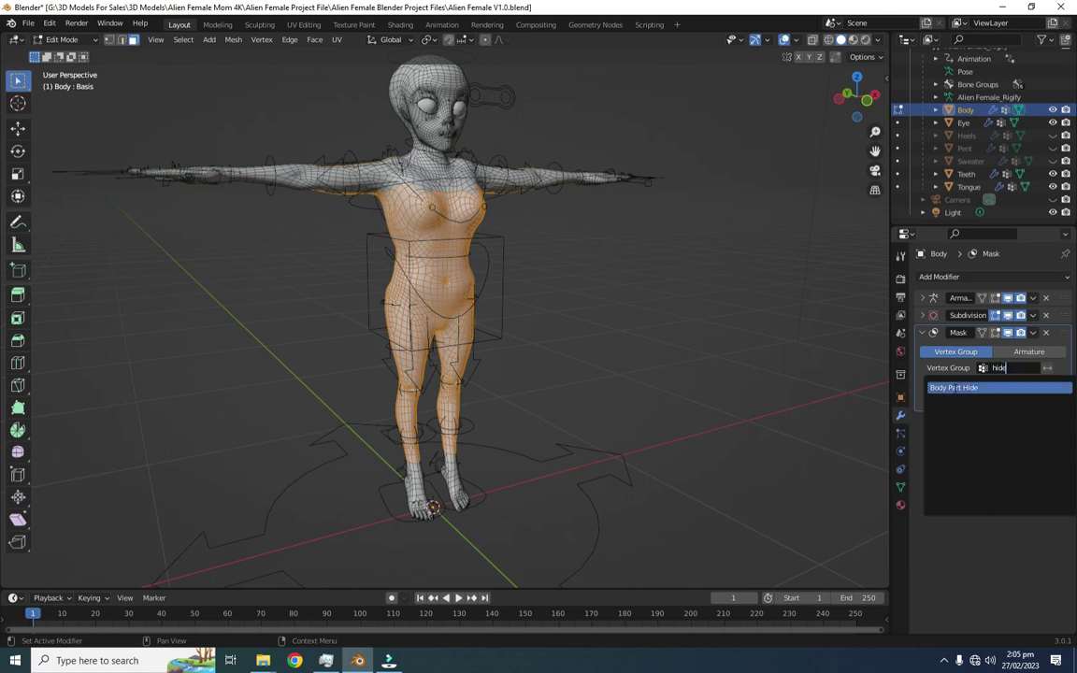
{"action": "left_click", "coordinate": [953, 387]}
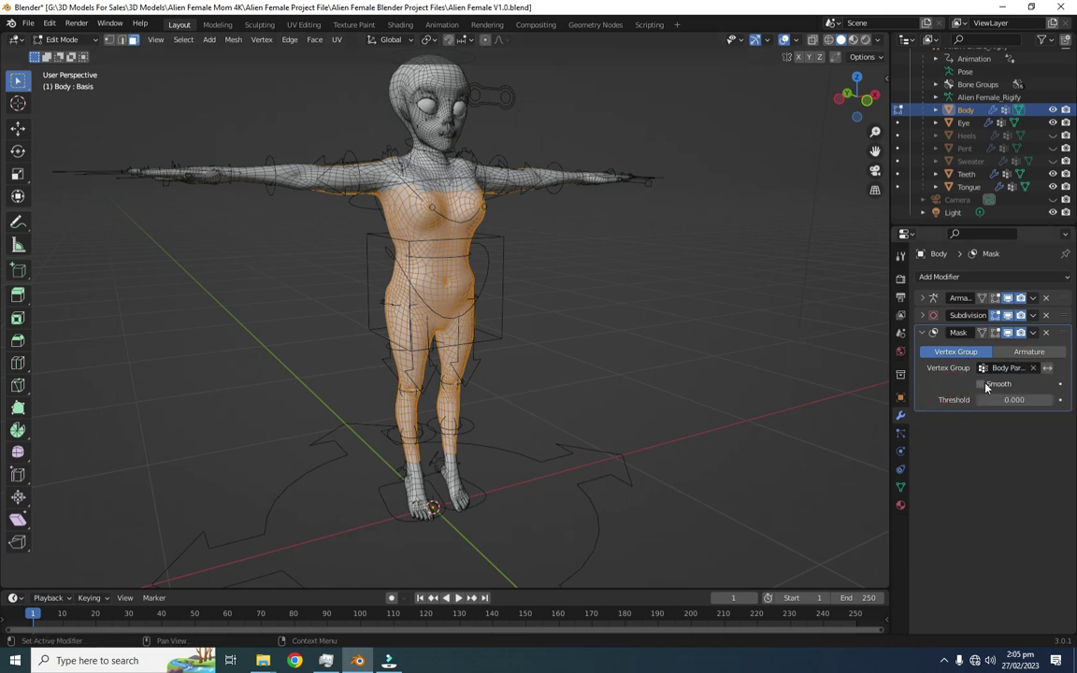
- Switch the body to Object Mode, invert the Mask modifier's vertex group influence and deselect the body
{"action": "left_click", "coordinate": [75, 42]}
{"action": "left_click", "coordinate": [76, 53]}
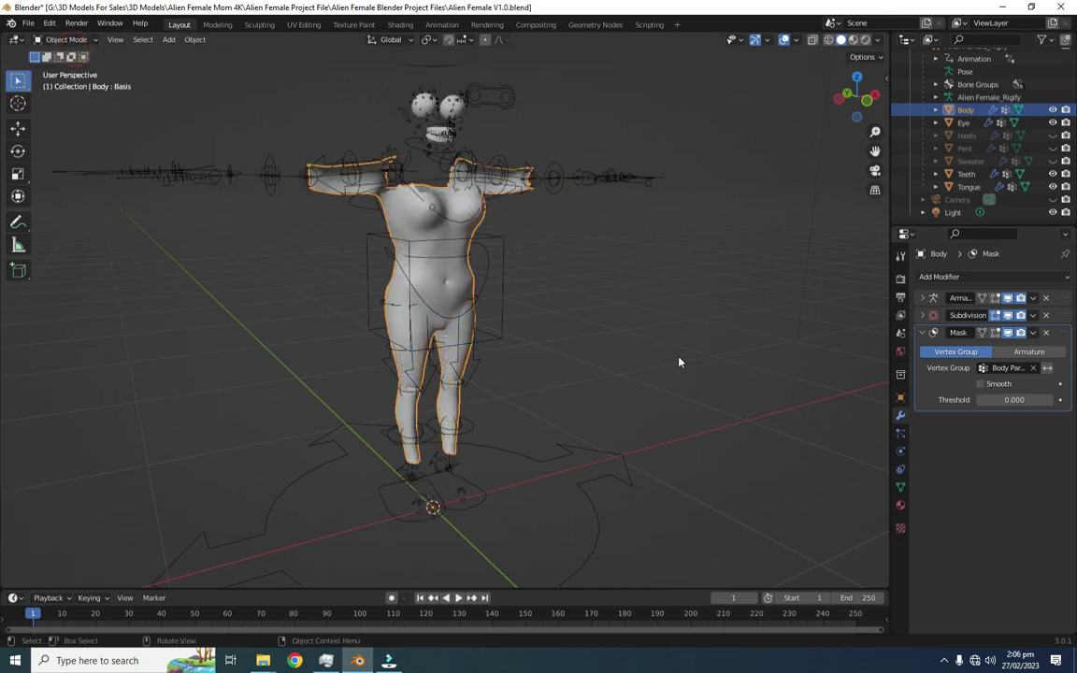
{"action": "left_click", "coordinate": [1046, 368]}
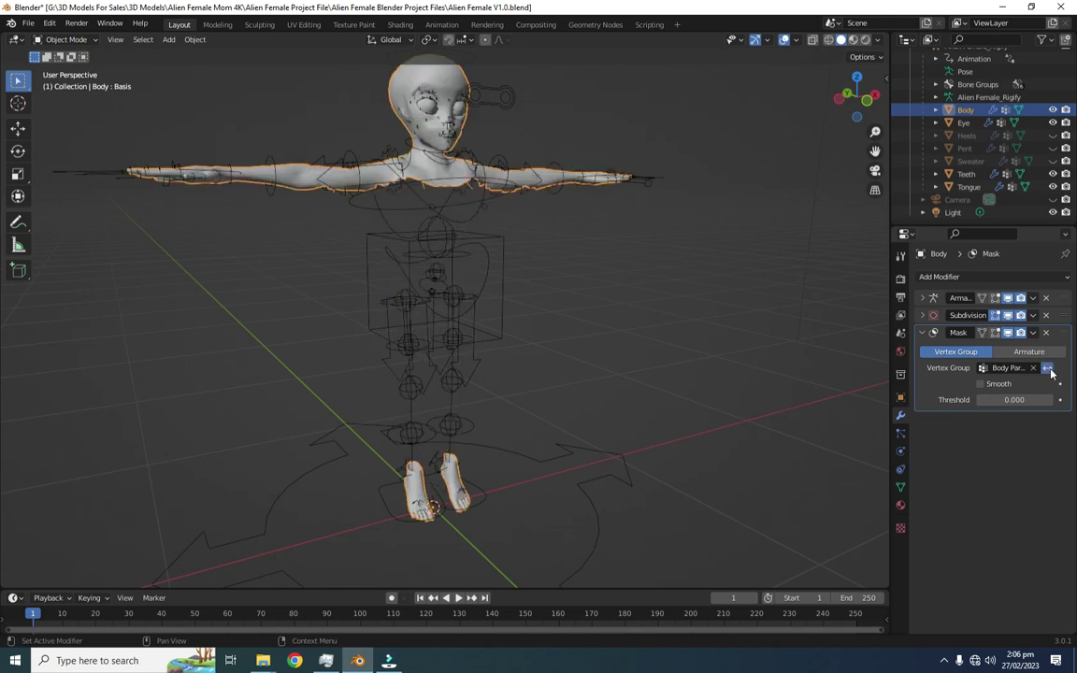
{"action": "left_click", "coordinate": [685, 341]}
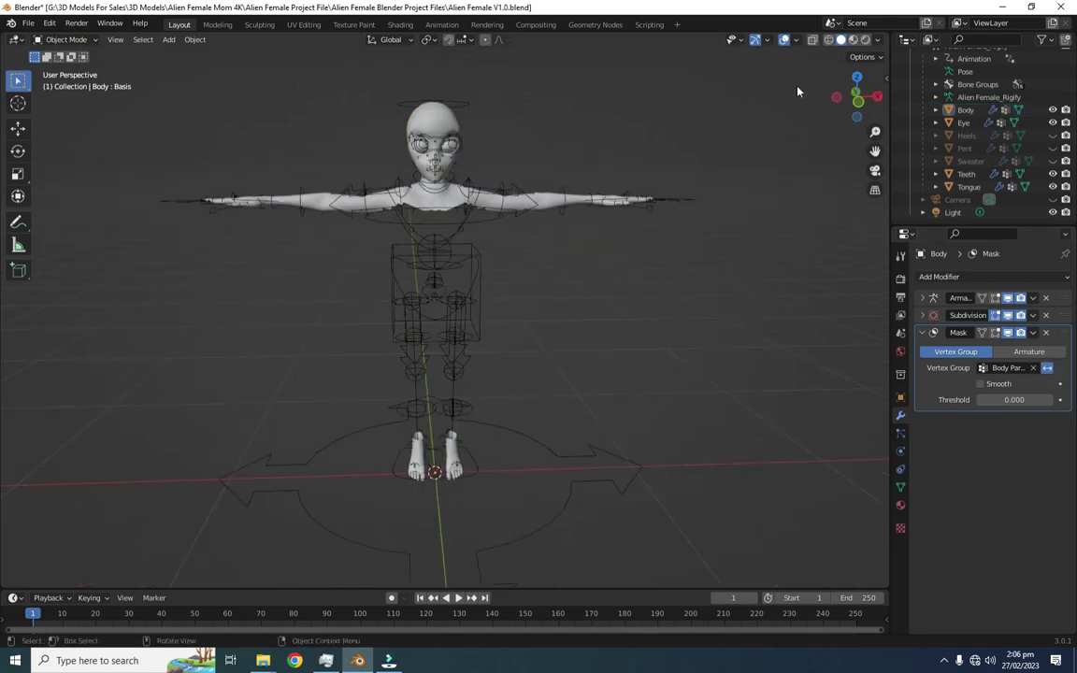
- Switch the viewport to Rendered shading and examine the masked body around the arms, chest and feet
{"action": "left_click", "coordinate": [865, 42]}
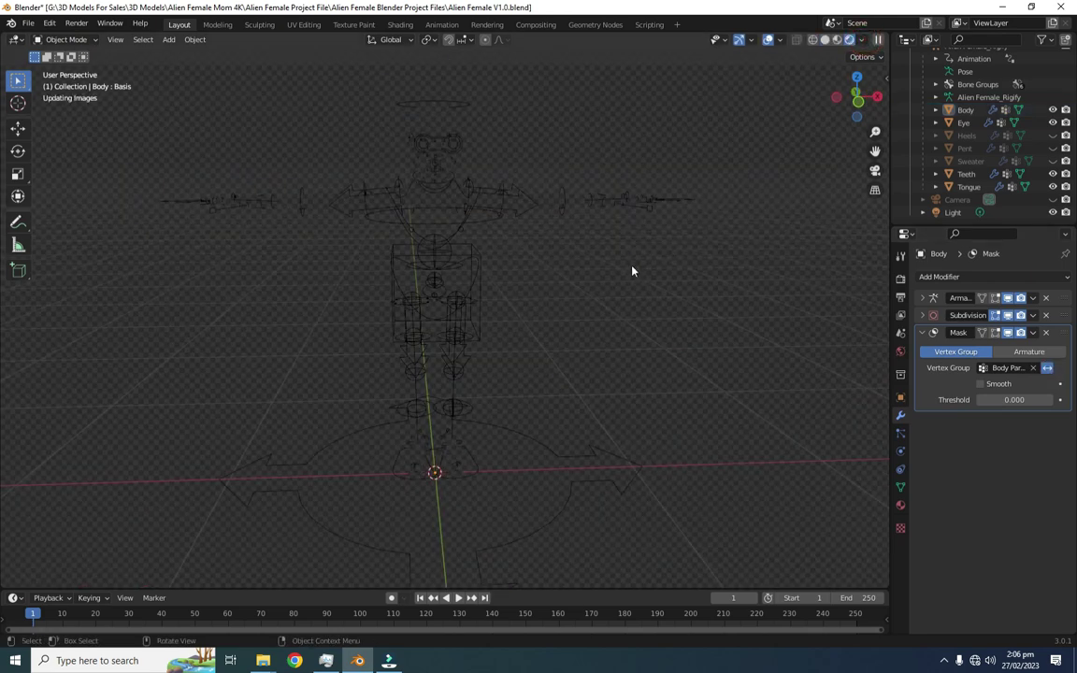
{"action": "middle_click_drag", "start_coordinate": [579, 333], "coordinate": [601, 329]}
{"action": "scroll", "coordinate": [443, 204], "scroll_direction": "up", "scroll_amount": 2}
{"action": "middle_click_drag", "start_coordinate": [443, 205], "coordinate": [425, 304]}
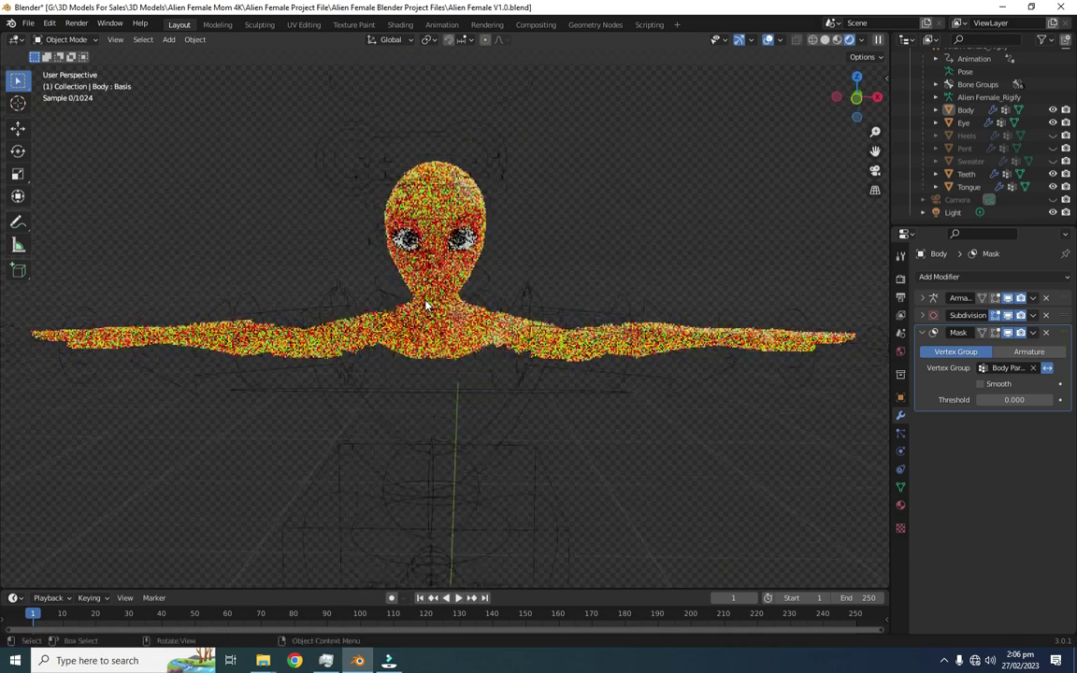
{"action": "scroll", "coordinate": [426, 304], "scroll_direction": "up", "scroll_amount": 3}
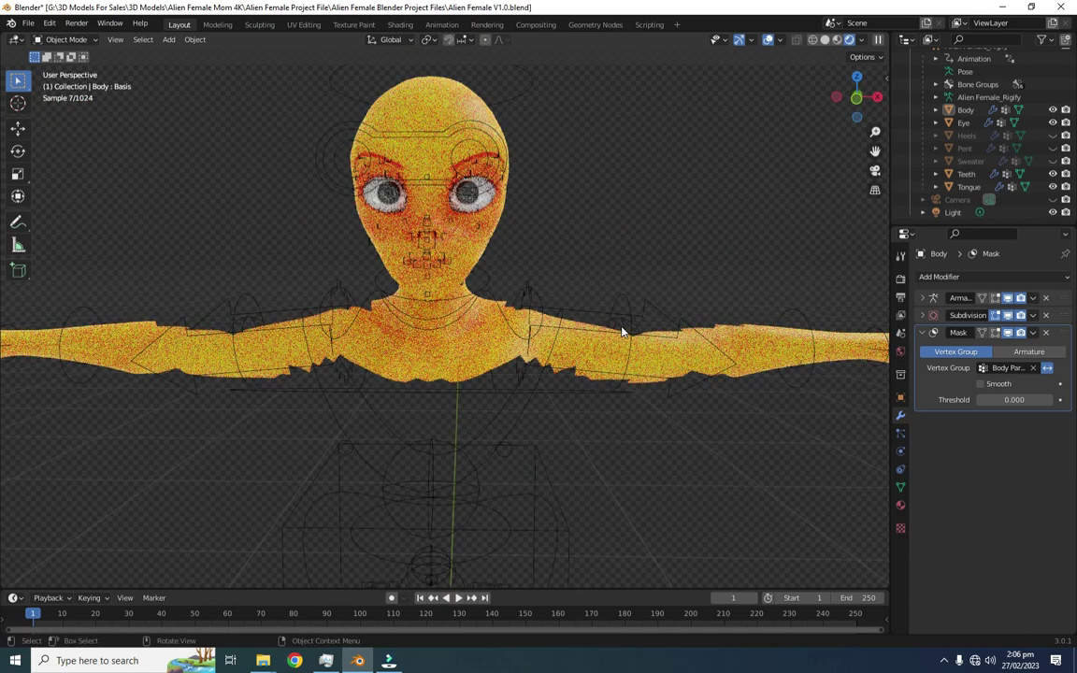
{"action": "scroll", "coordinate": [622, 331], "scroll_direction": "down", "scroll_amount": 5}
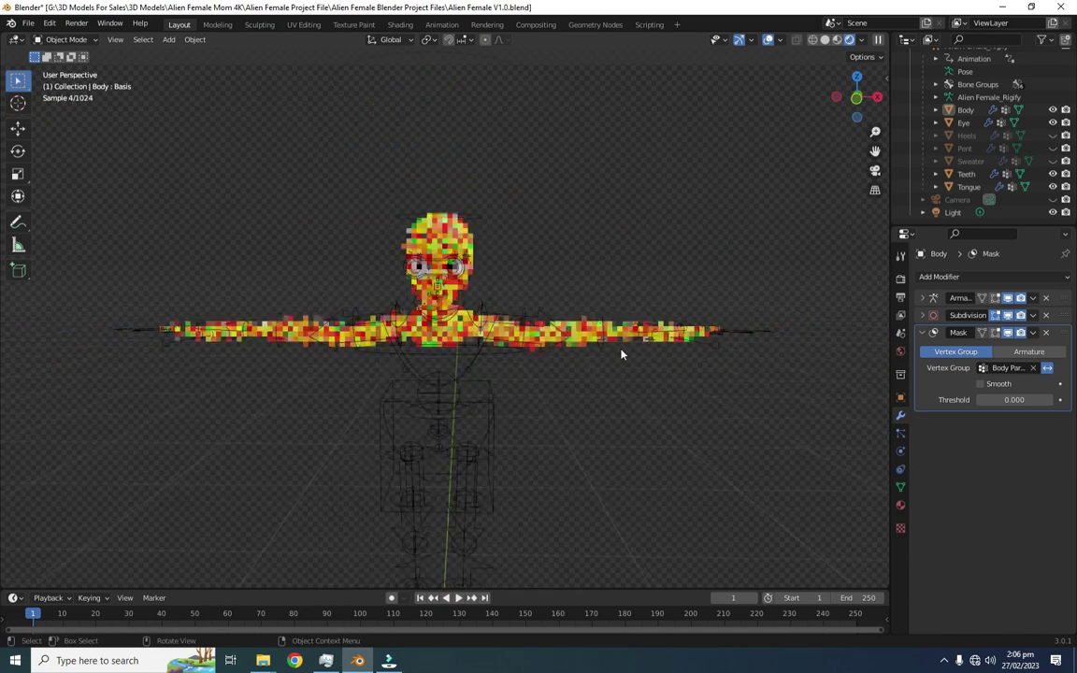
{"action": "scroll", "coordinate": [626, 437], "scroll_direction": "down", "scroll_amount": 2}
{"action": "middle_click_drag", "start_coordinate": [616, 424], "coordinate": [624, 399], "text": "shift"}
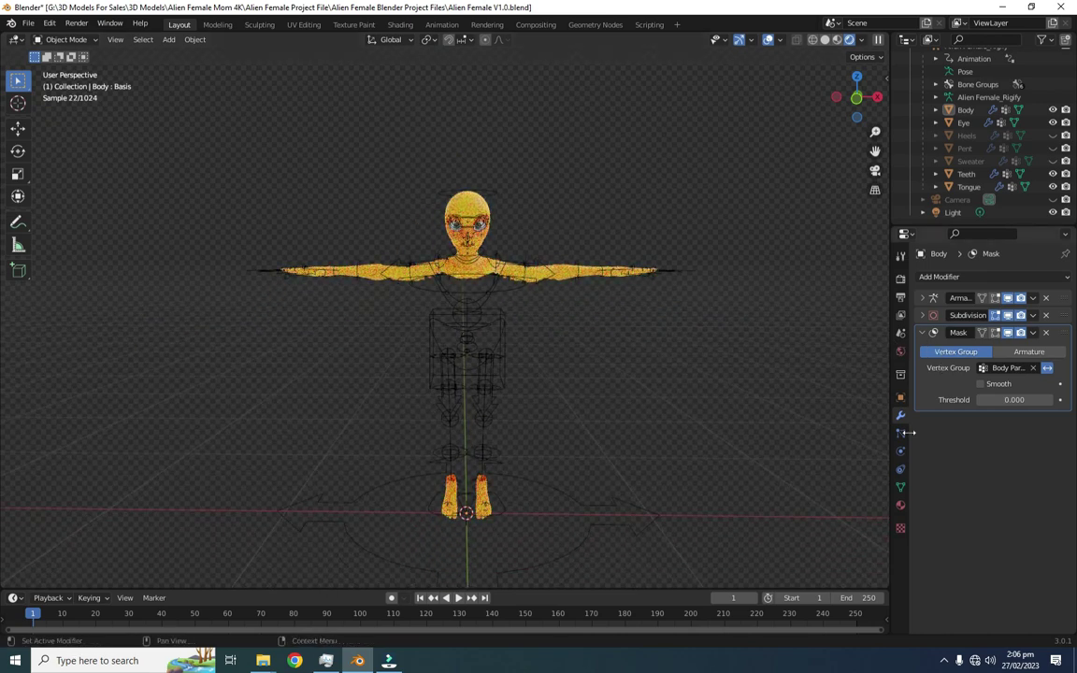
- In Edit Mode, add the shoulder, upper arm and forearm faces on both sides to the selection from the front orthographic view
{"action": "left_click", "coordinate": [899, 486]}
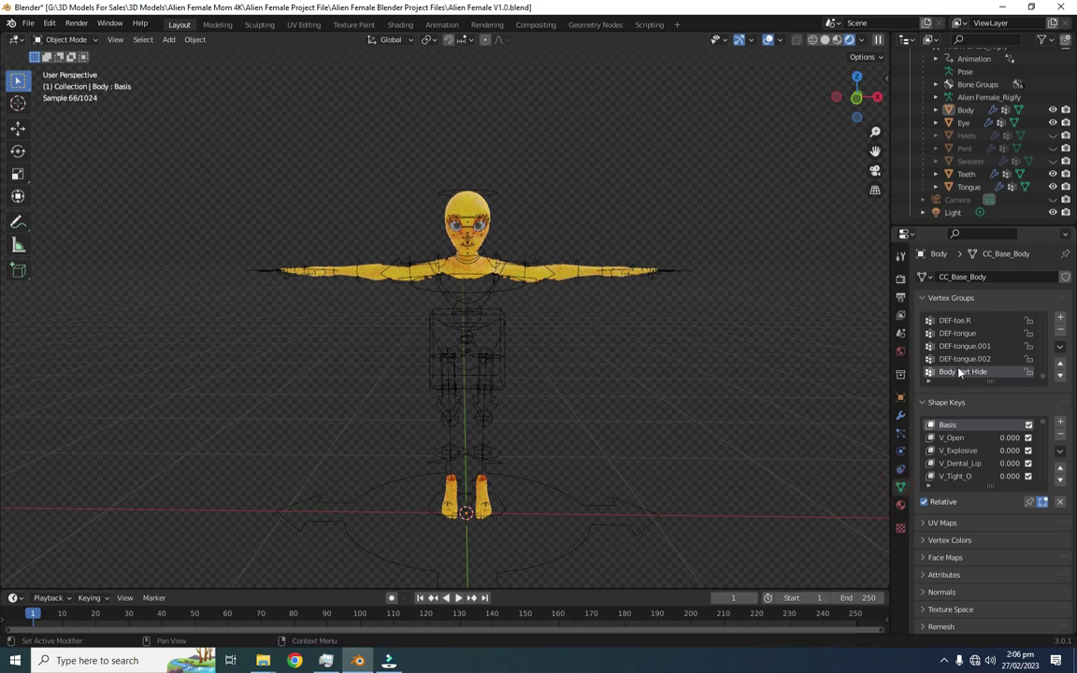
{"action": "left_click", "coordinate": [93, 40]}
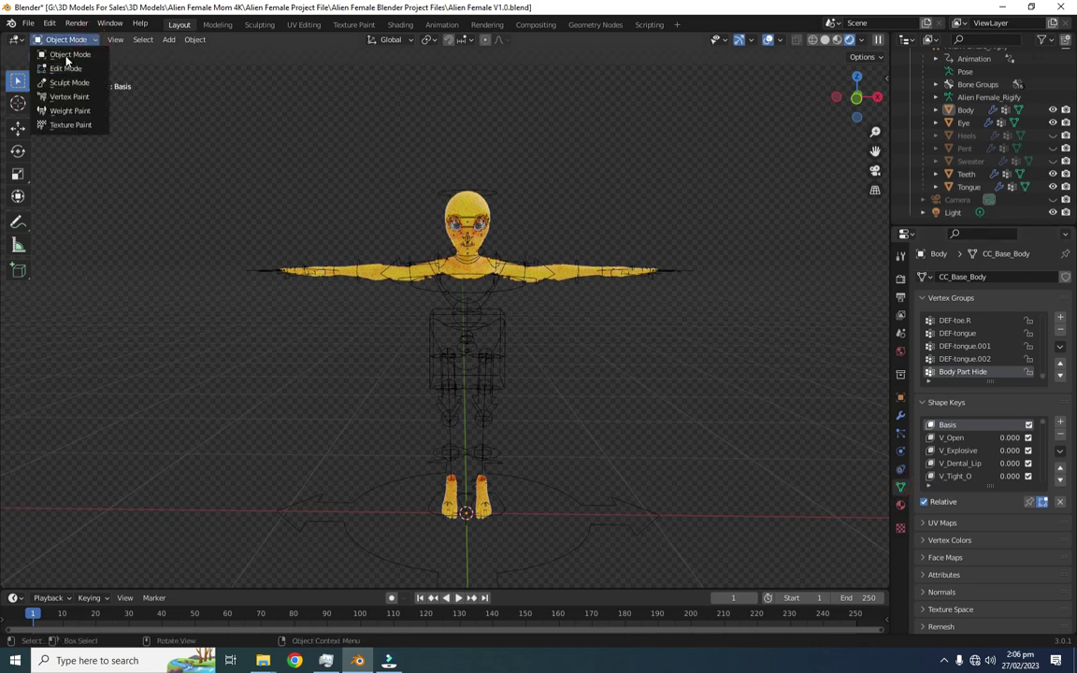
{"action": "left_click", "coordinate": [65, 70]}
{"action": "left_click", "coordinate": [856, 97]}
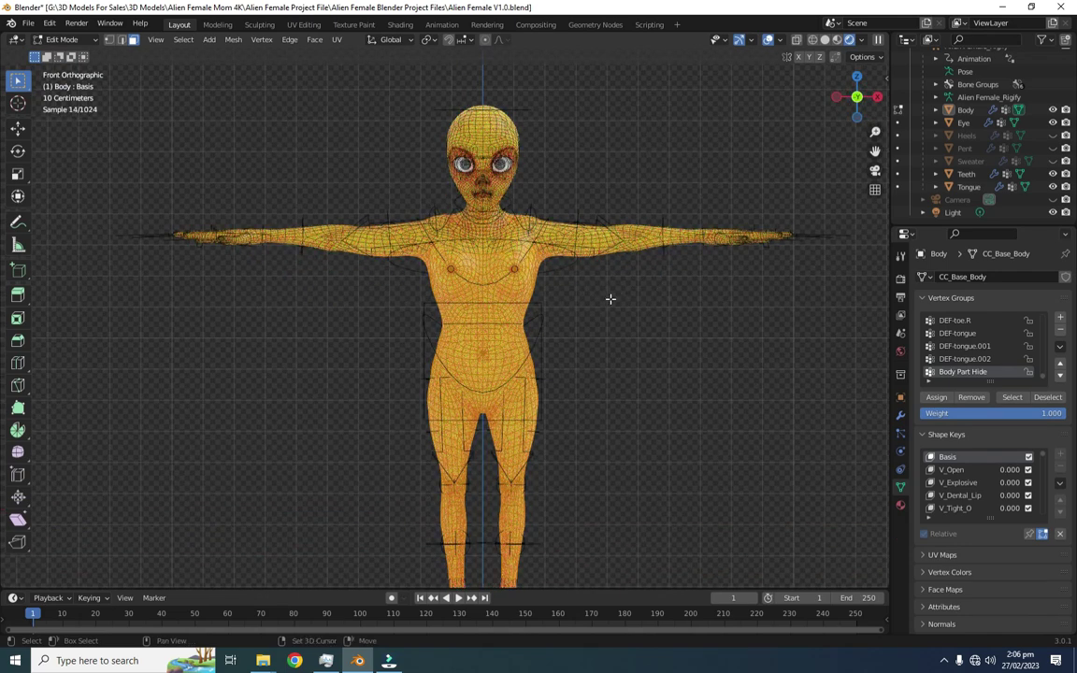
{"action": "left_click_drag", "start_coordinate": [559, 168], "coordinate": [552, 161]}
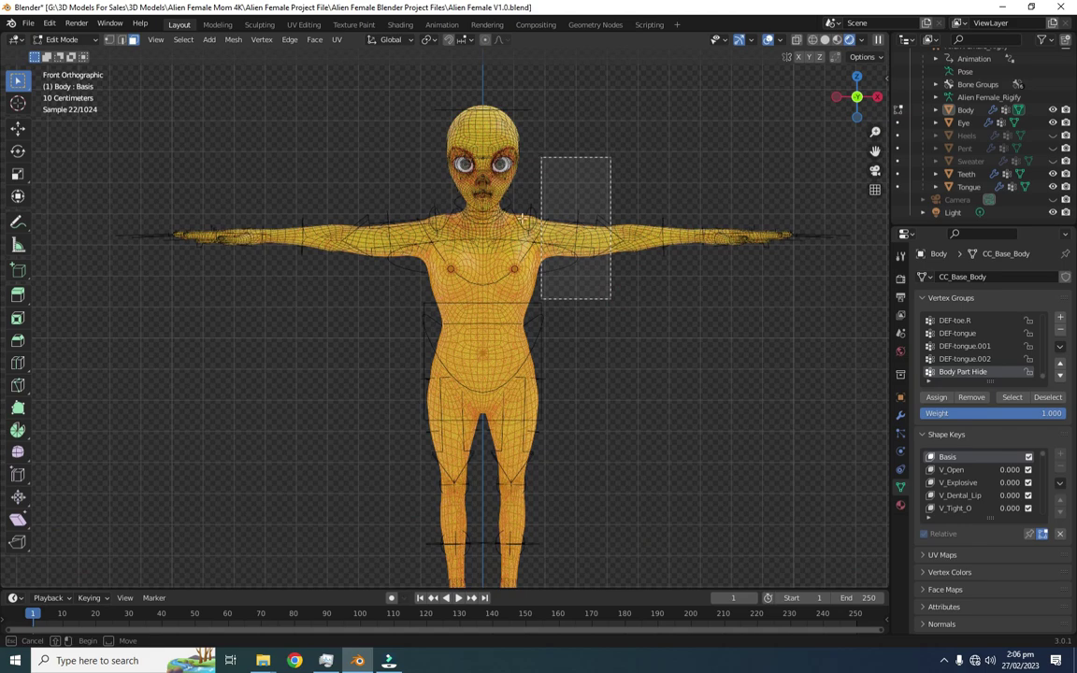
{"action": "left_click_drag", "start_coordinate": [378, 186], "coordinate": [428, 307], "text": "shift"}
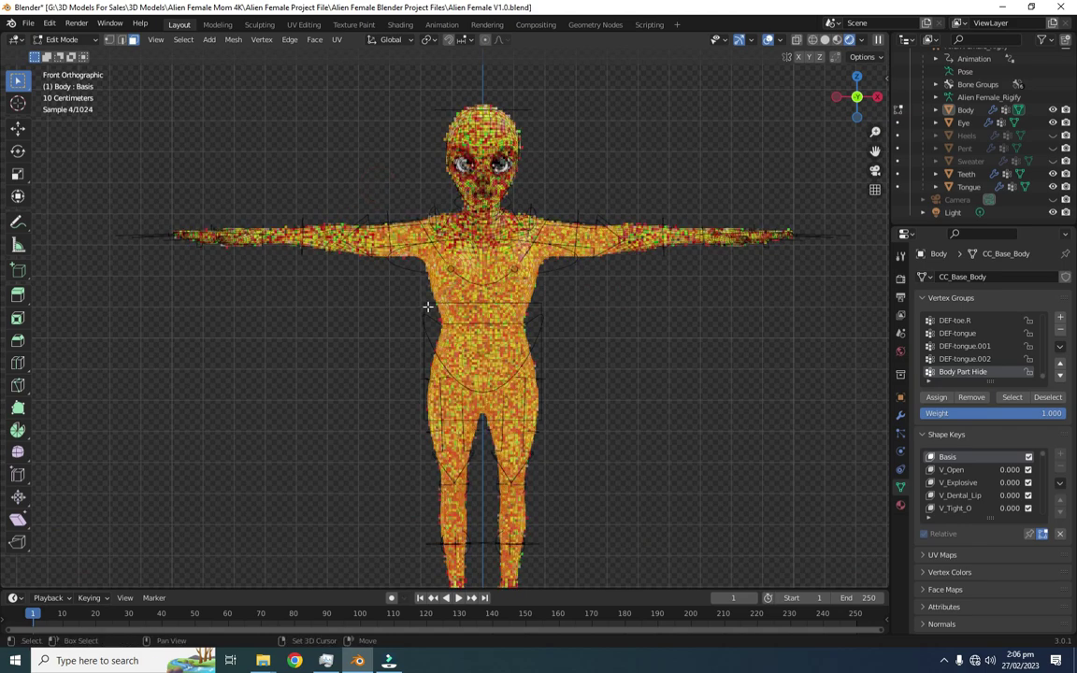
{"action": "left_click_drag", "start_coordinate": [321, 156], "coordinate": [412, 367], "text": "shift"}
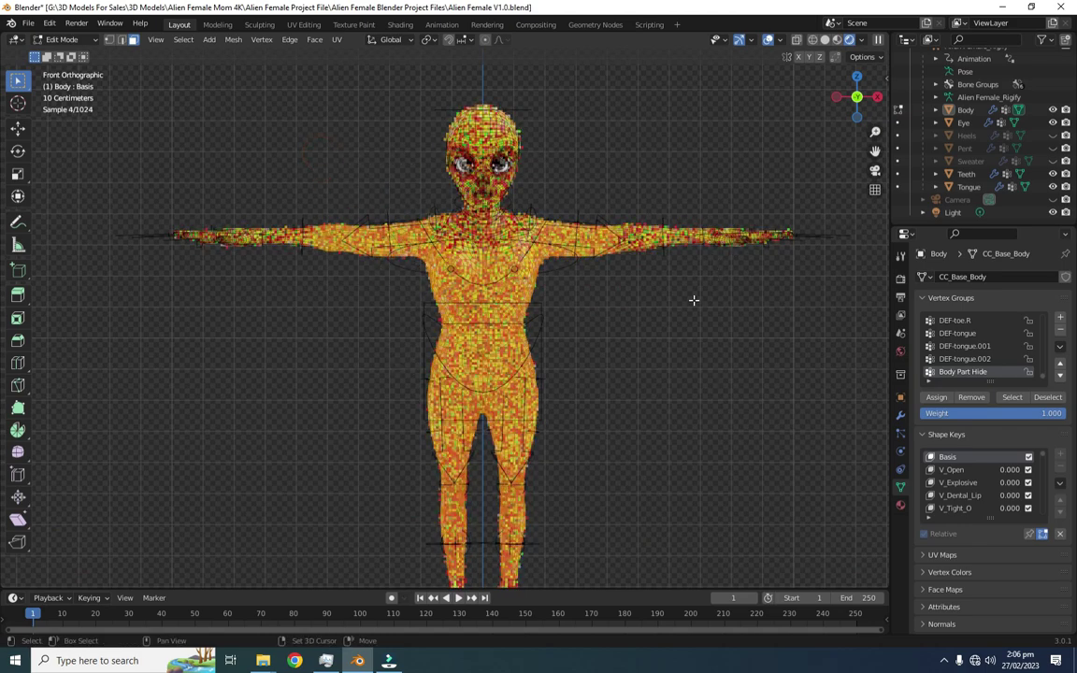
{"action": "left_click_drag", "start_coordinate": [623, 269], "coordinate": [577, 168], "text": "shift"}
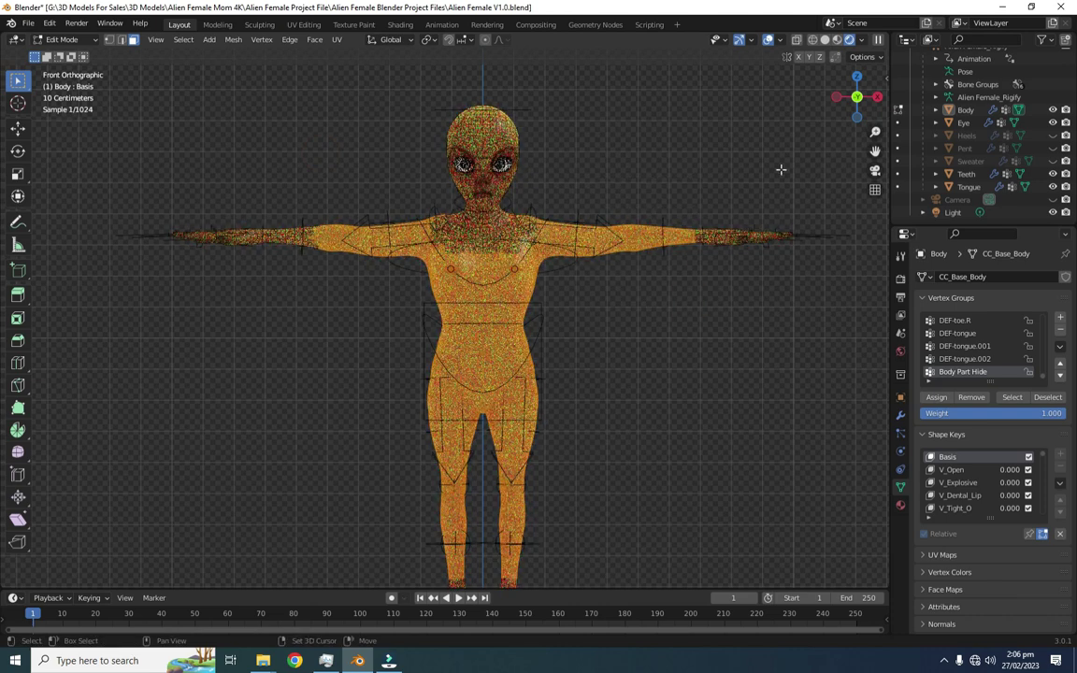
- Assign the extended face selection to the Body Part Hide vertex group and return to Object Mode
{"action": "left_click", "coordinate": [937, 398]}
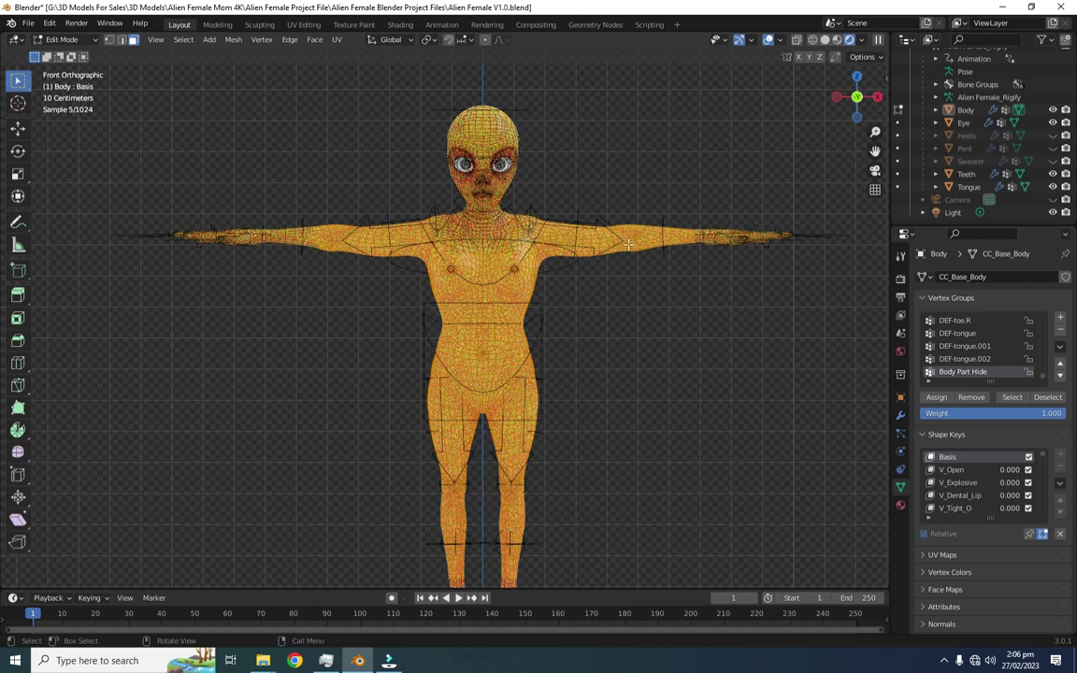
{"action": "left_click", "coordinate": [65, 39]}
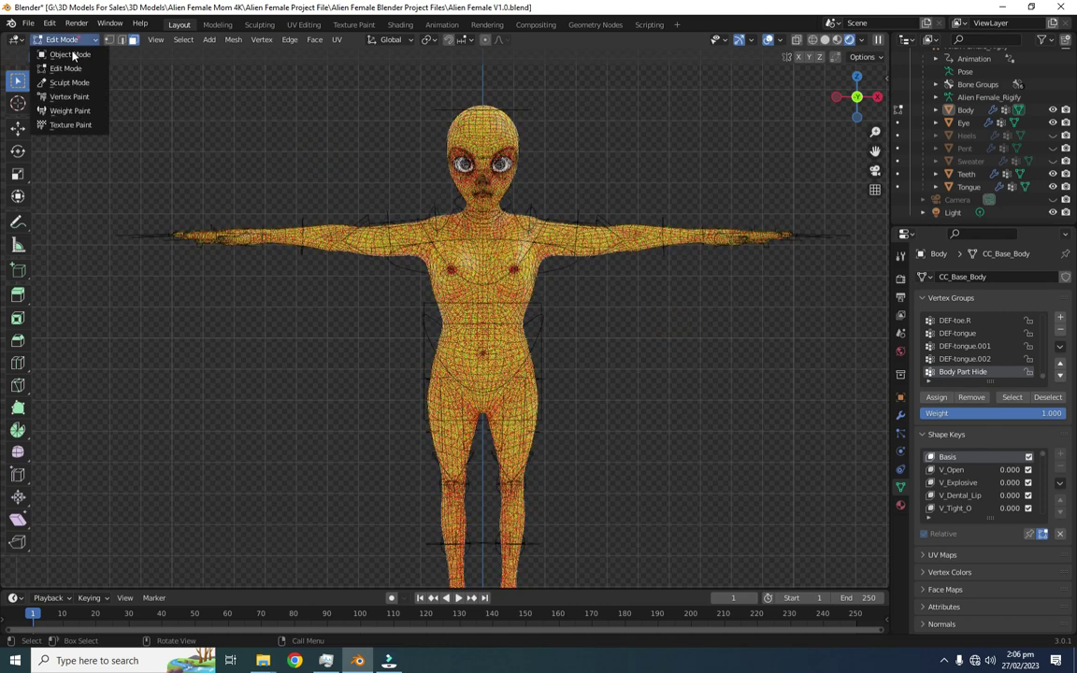
{"action": "left_click", "coordinate": [72, 53]}
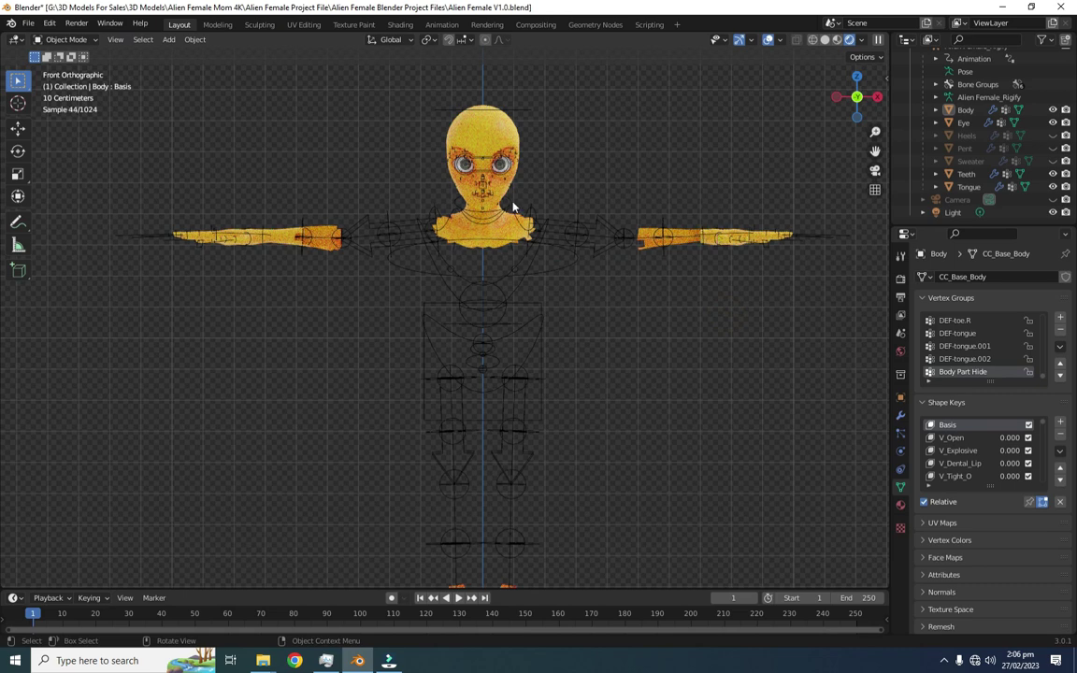
{"action": "left_click", "coordinate": [62, 41]}
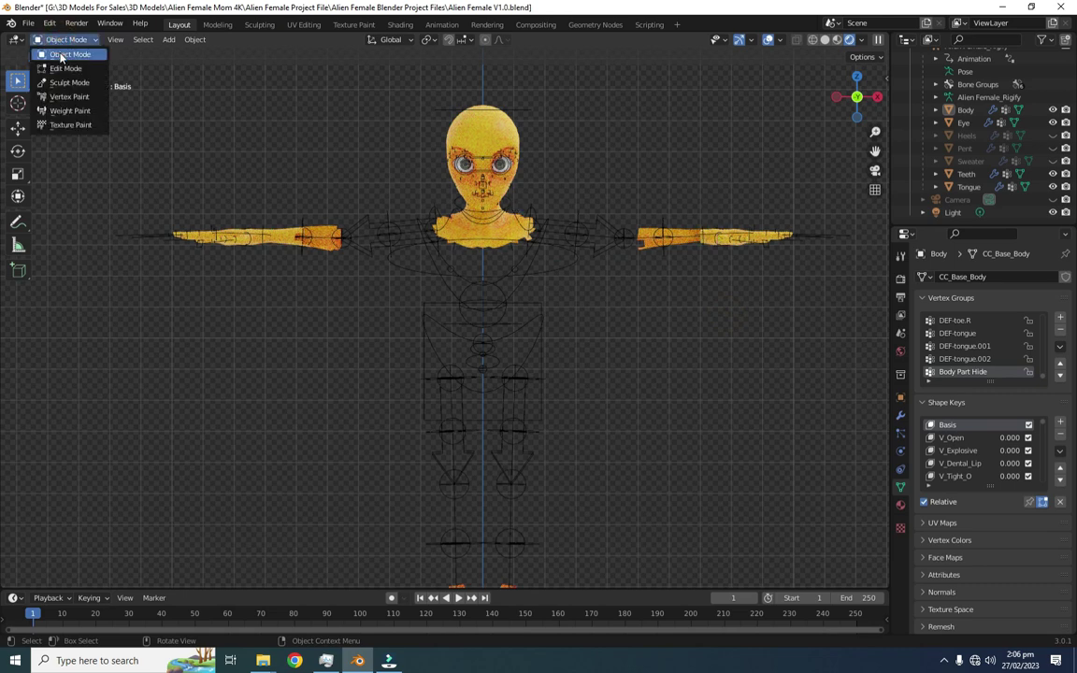
{"action": "left_click", "coordinate": [60, 56]}
- Unhide the Heels, Pent, Sweater and Camera objects and view the clothed character from an angle
{"action": "left_click", "coordinate": [1052, 137]}
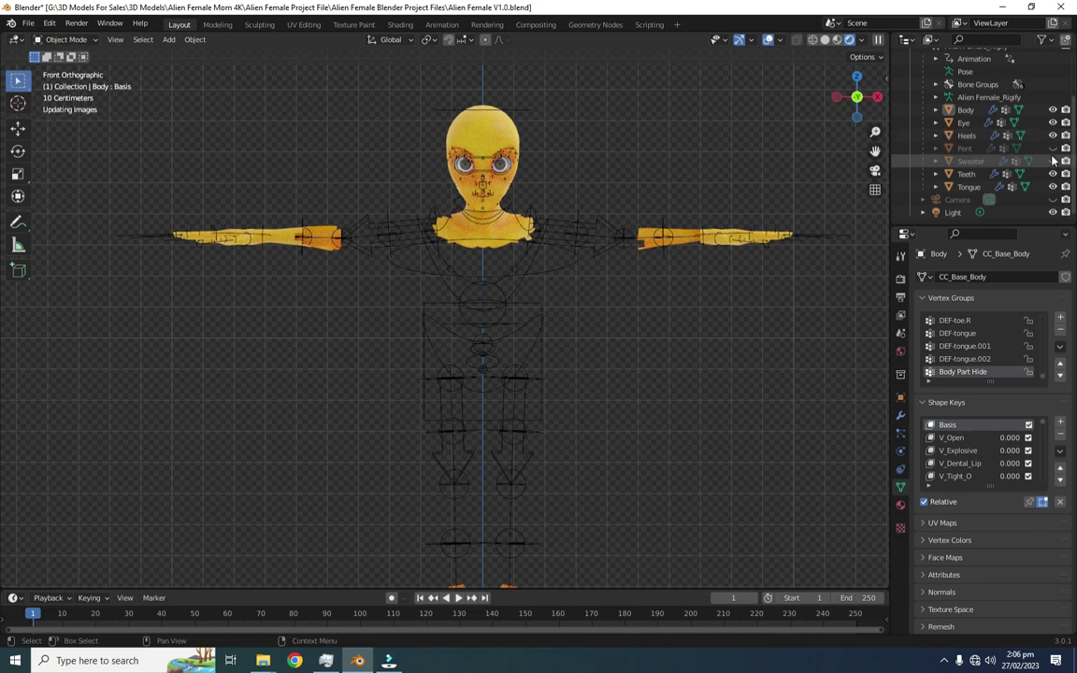
{"action": "left_click", "coordinate": [1052, 148]}
{"action": "left_click", "coordinate": [1054, 161]}
{"action": "left_click", "coordinate": [1053, 199]}
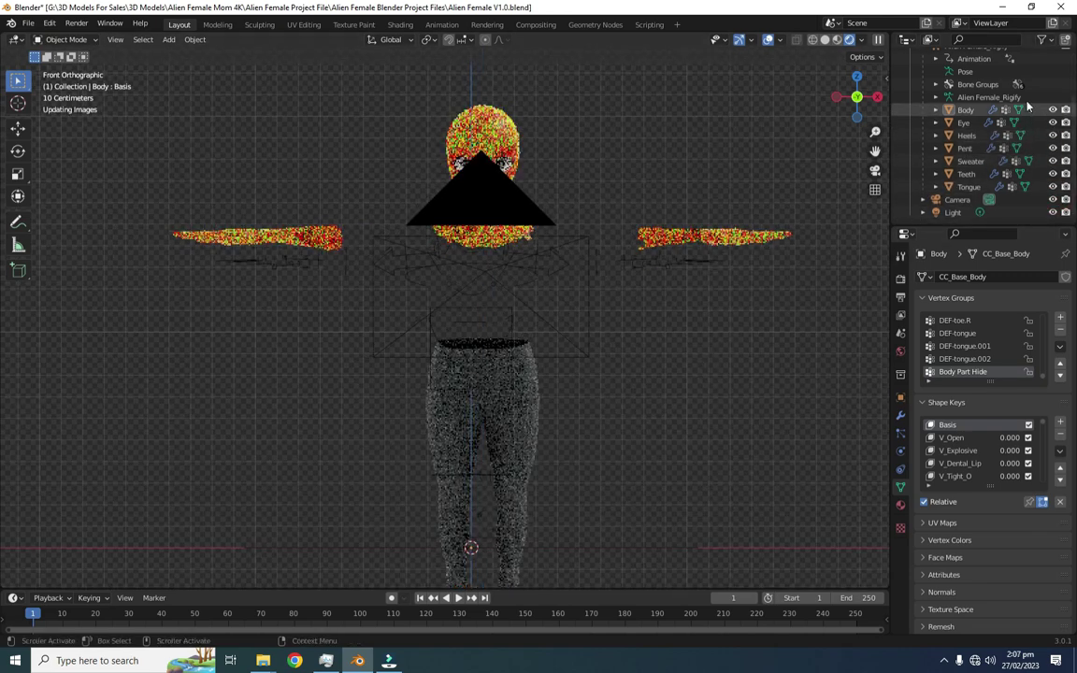
{"action": "middle_click_drag", "start_coordinate": [631, 426], "coordinate": [574, 465]}
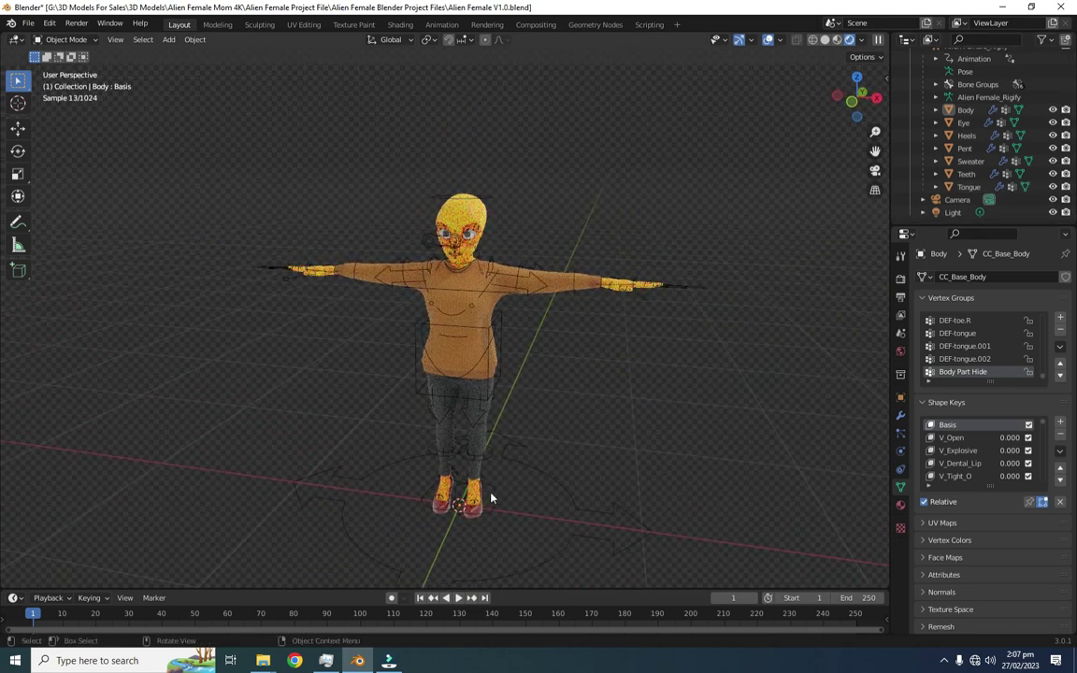
- Switch the viewport to Material Preview shading and put the character's Alien Female_Rigify armature into Pose Mode
{"action": "left_click", "coordinate": [826, 39]}
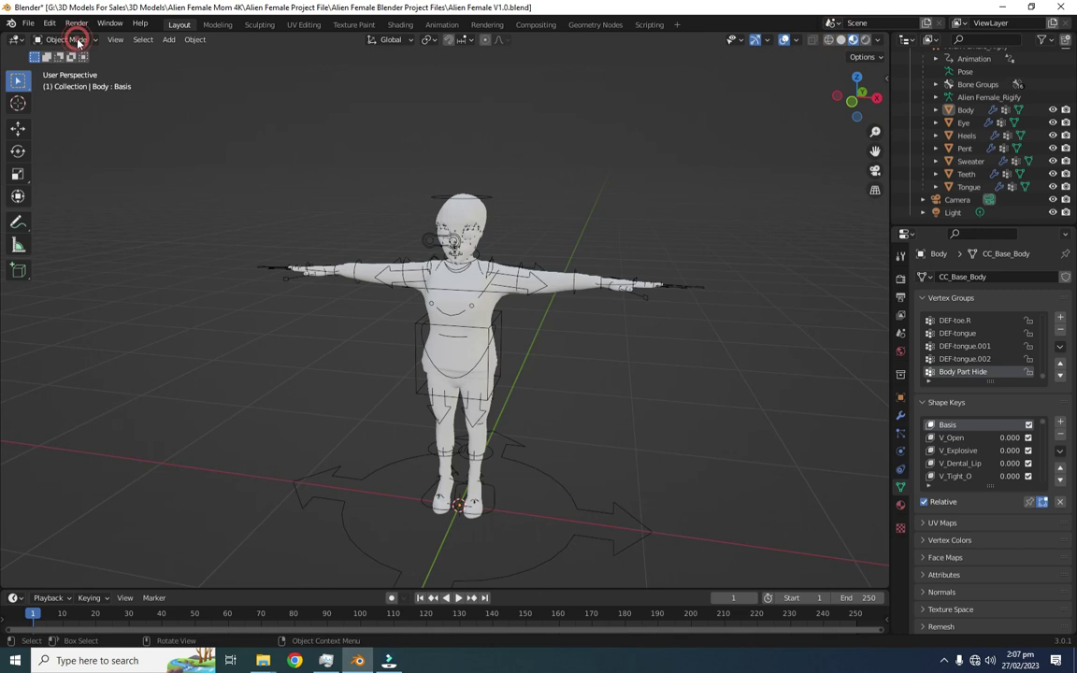
{"action": "left_click", "coordinate": [75, 39]}
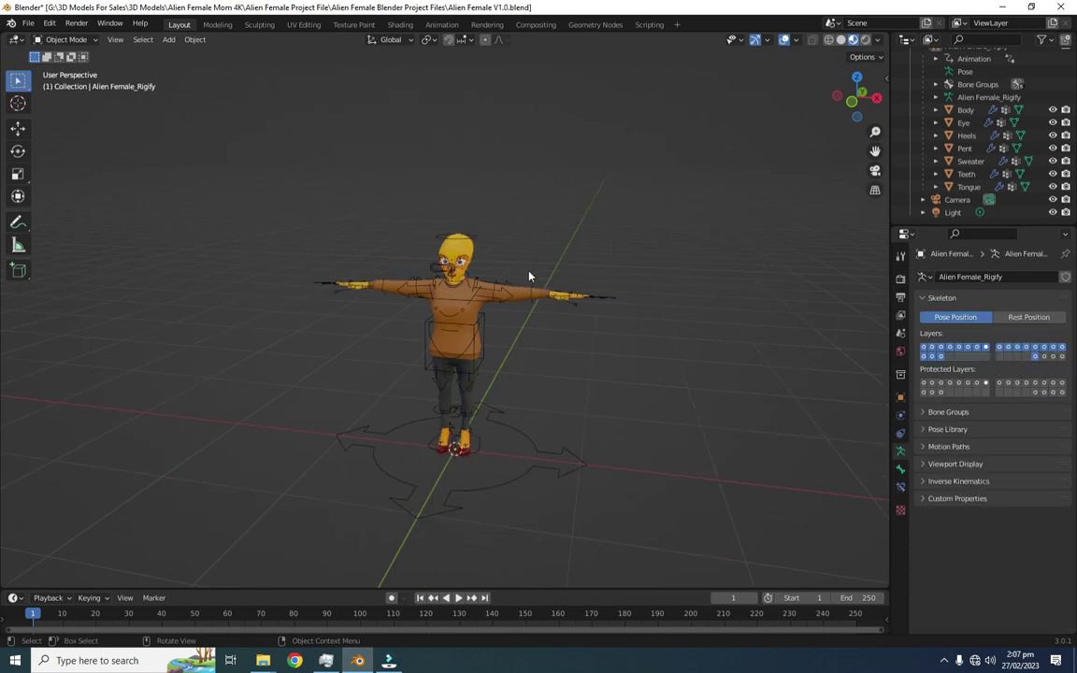
{"action": "scroll", "coordinate": [490, 263], "scroll_direction": "up", "scroll_amount": 3}
{"action": "left_click", "coordinate": [498, 174]}
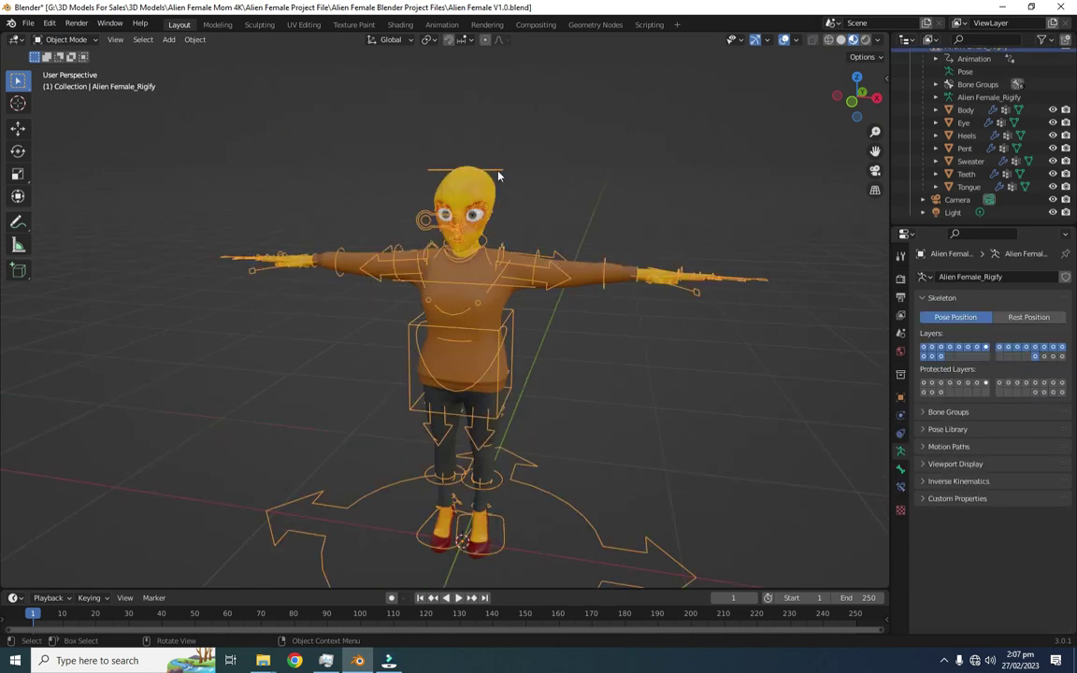
{"action": "left_click", "coordinate": [58, 40]}
{"action": "left_click", "coordinate": [66, 80]}
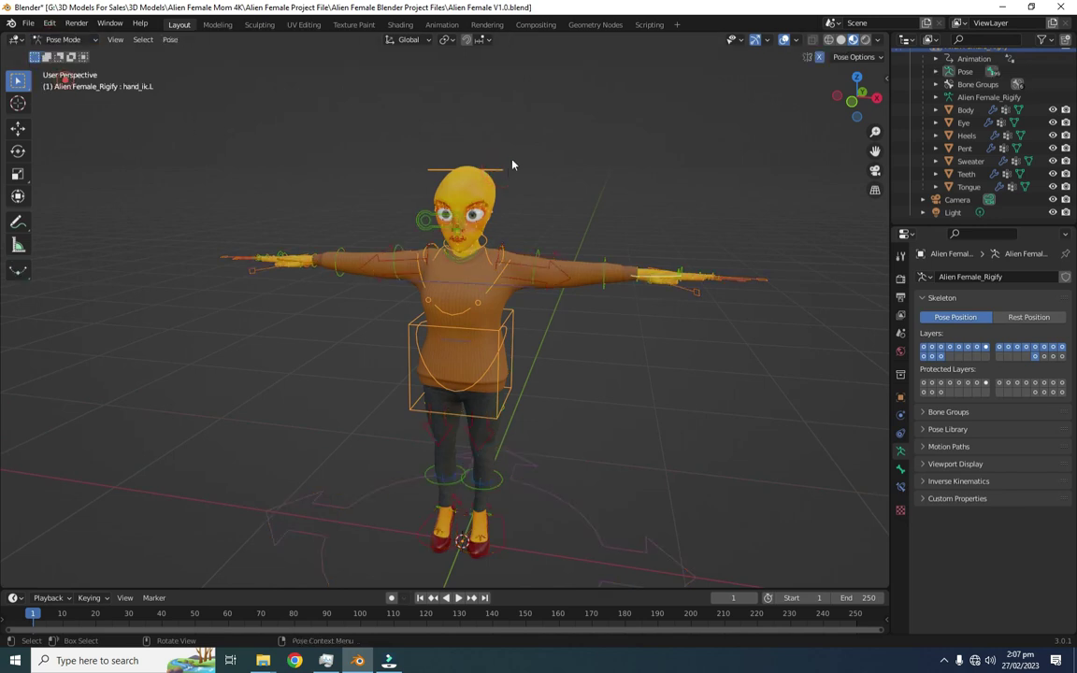
- Test the clothing on the legs by moving the left foot IK control, and undo the move
{"action": "left_click", "coordinate": [498, 174]}
{"action": "scroll", "coordinate": [512, 219], "scroll_direction": "up", "scroll_amount": 3}
{"action": "scroll", "coordinate": [511, 257], "scroll_direction": "down", "scroll_amount": 2}
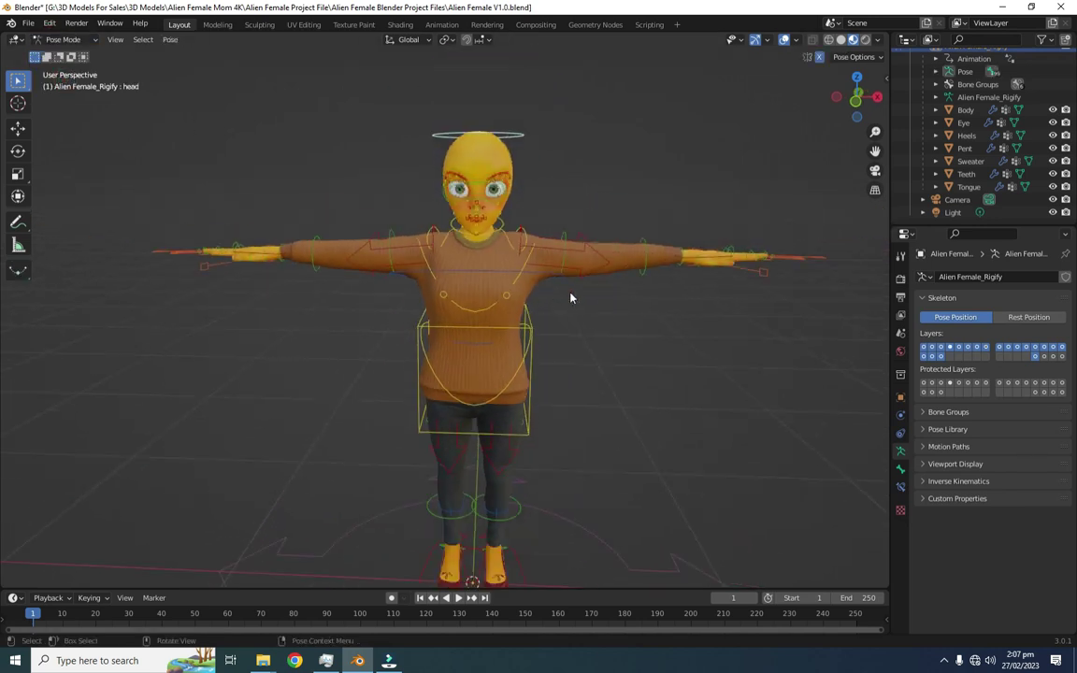
{"action": "middle_click_drag", "start_coordinate": [603, 335], "coordinate": [594, 312]}
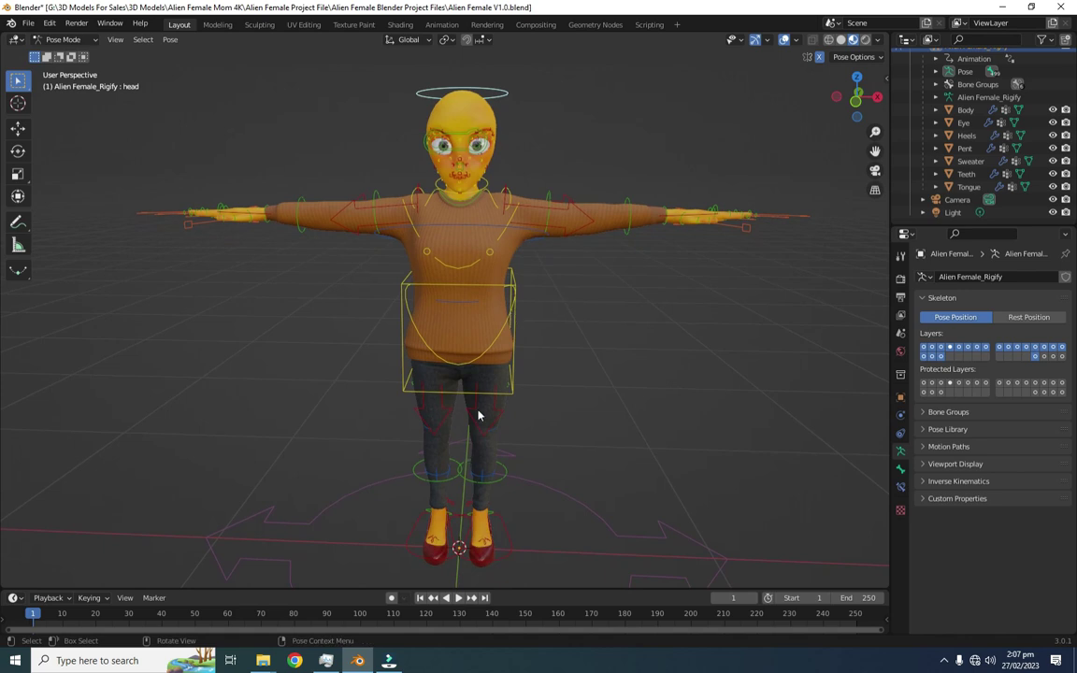
{"action": "left_click", "coordinate": [491, 551]}
{"action": "key", "text": "g"}
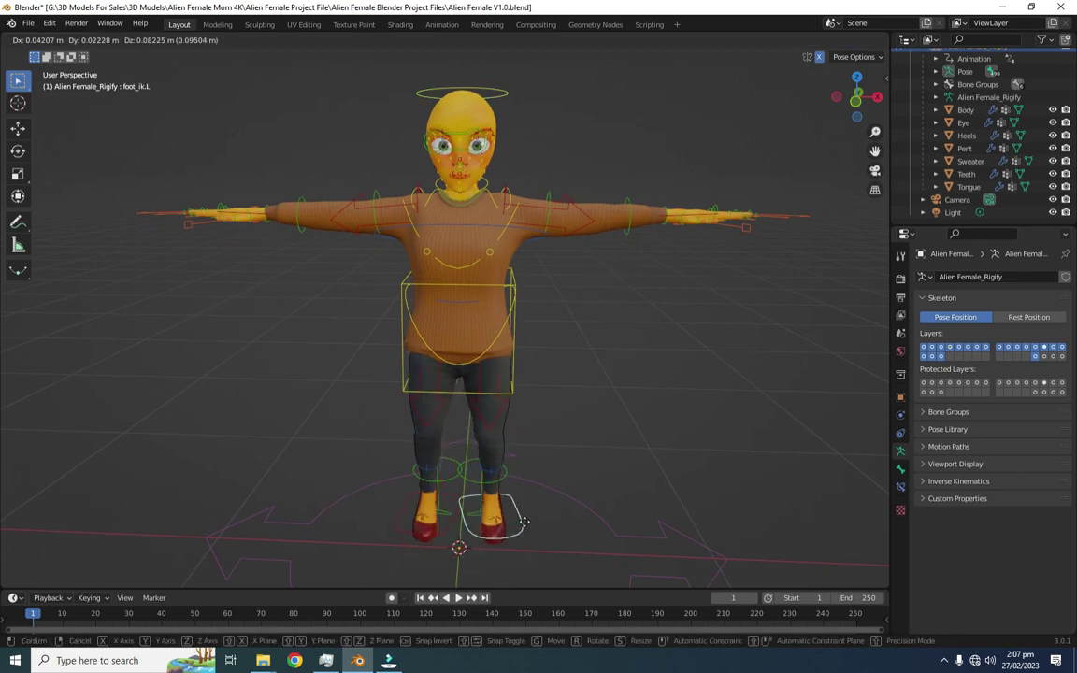
{"action": "left_click", "coordinate": [650, 291]}
{"action": "middle_click_drag", "start_coordinate": [650, 290], "coordinate": [509, 285]}
{"action": "key", "text": "ctrl+z"}
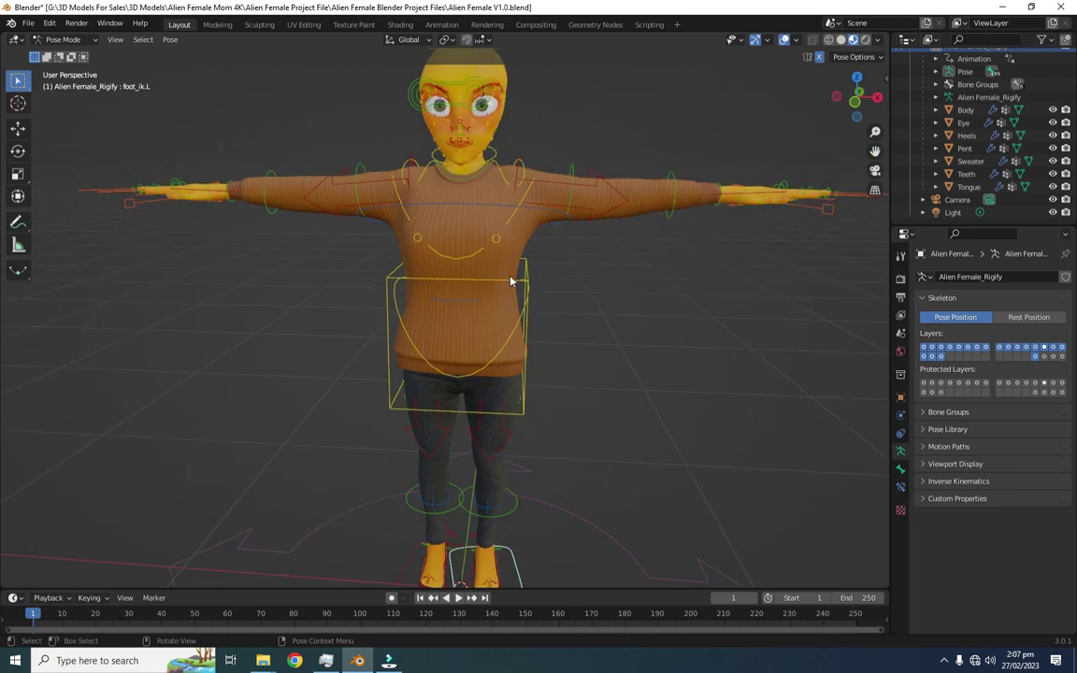
- Test the sweater and trousers by freely rotating the hips control and the chest control, cancelling both rotations
{"action": "key", "text": "r"}
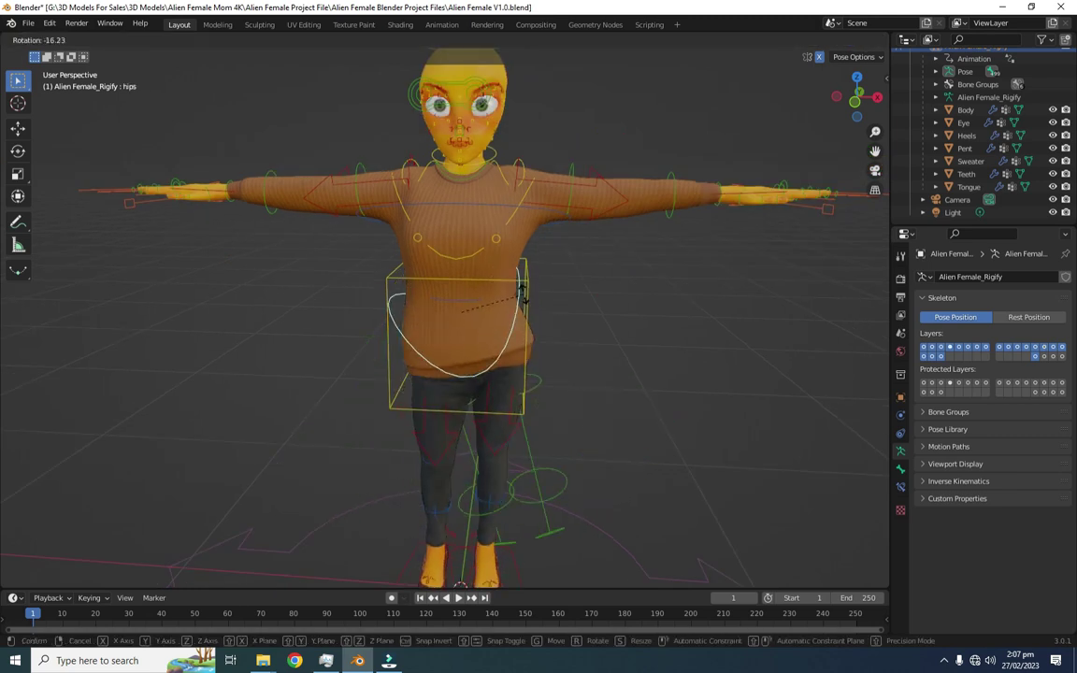
{"action": "key", "text": "Escape"}
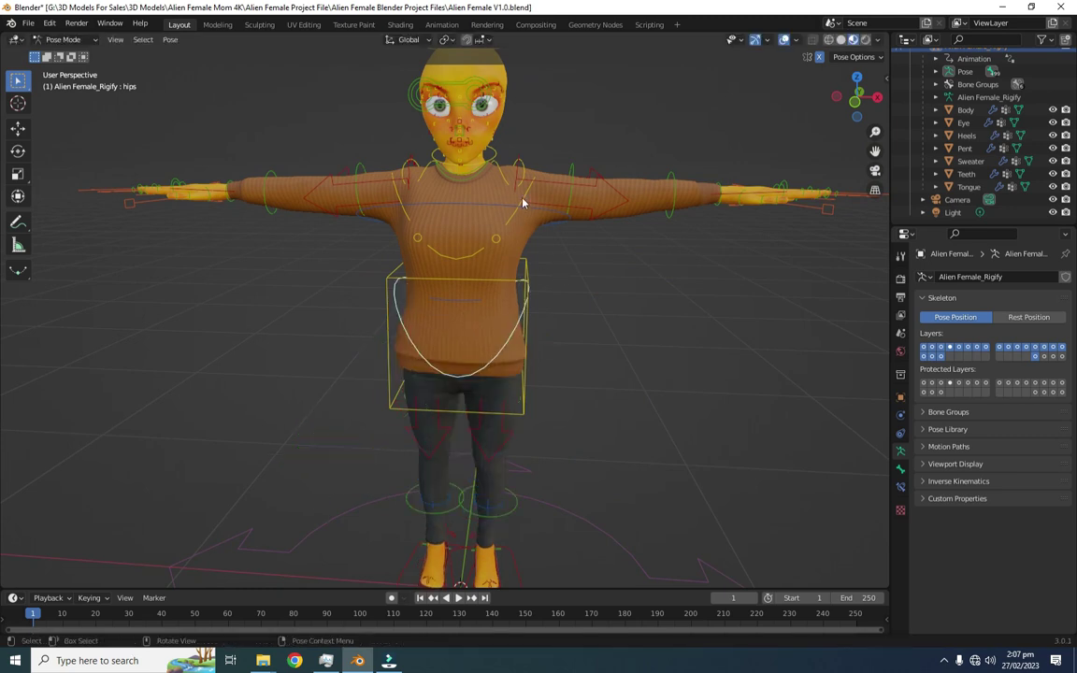
{"action": "key", "text": "r"}
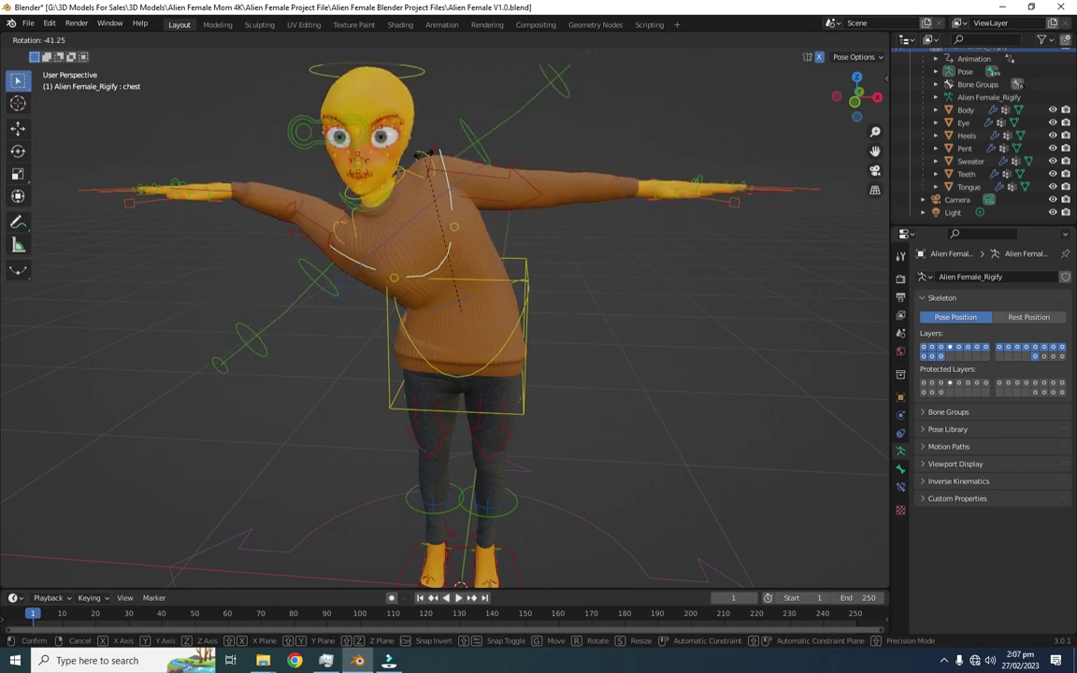
{"action": "key", "text": "Escape"}
- Try rotating the chest control along the global Z and X axes to check the sweater, and cancel the rotation
{"action": "key", "text": "r"}
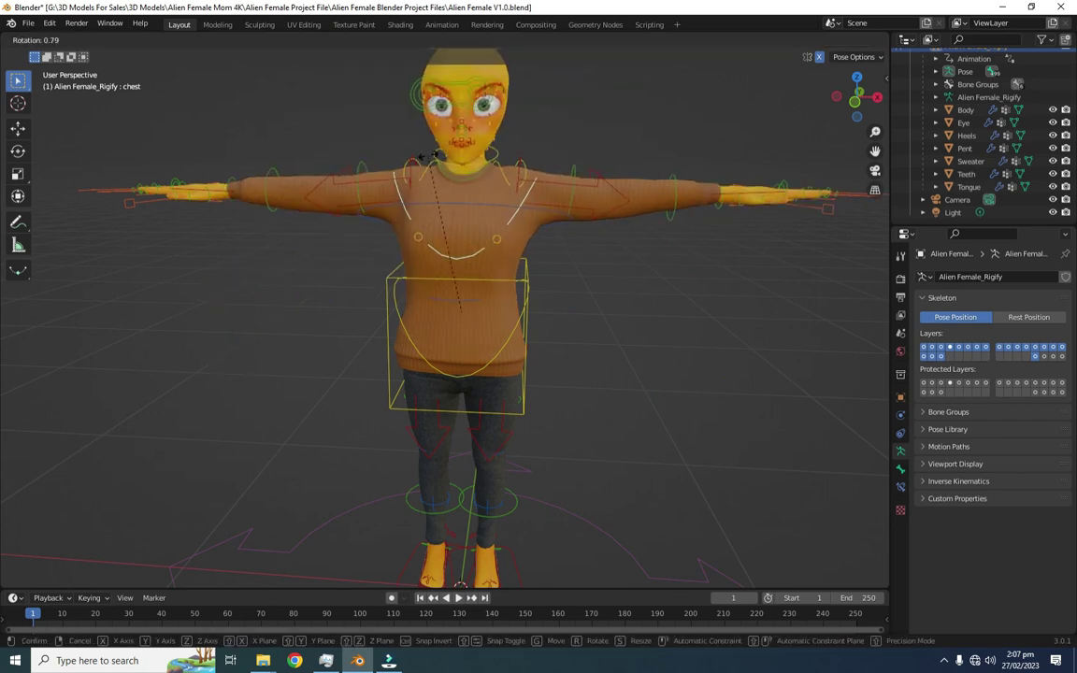
{"action": "key", "text": "y"}
{"action": "key", "text": "z"}
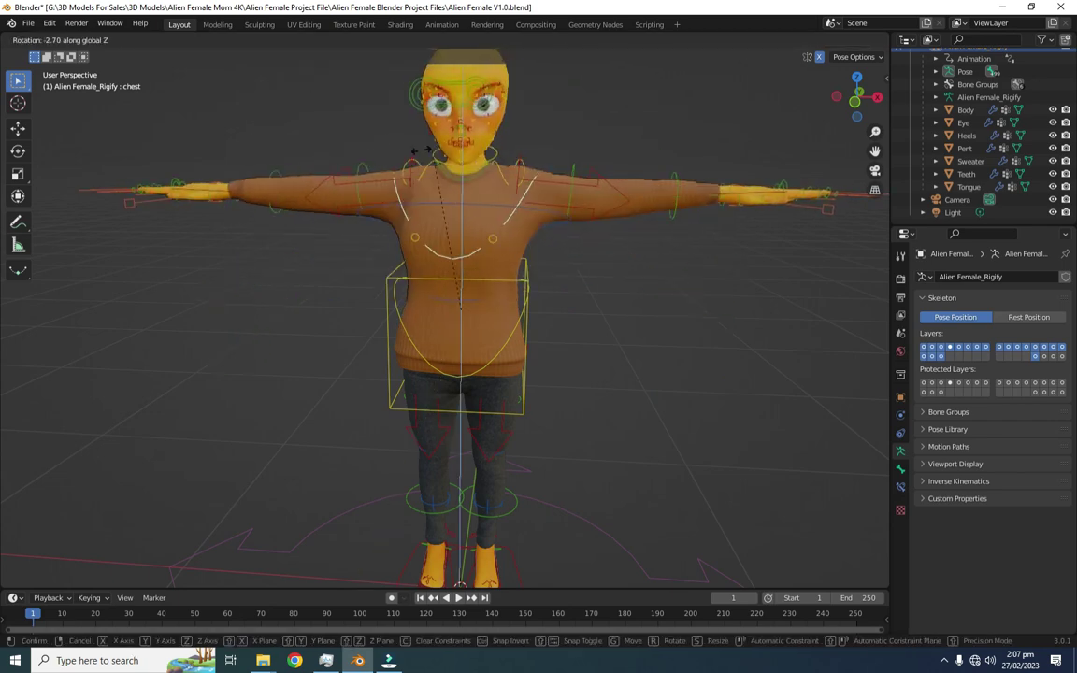
{"action": "key", "text": "x"}
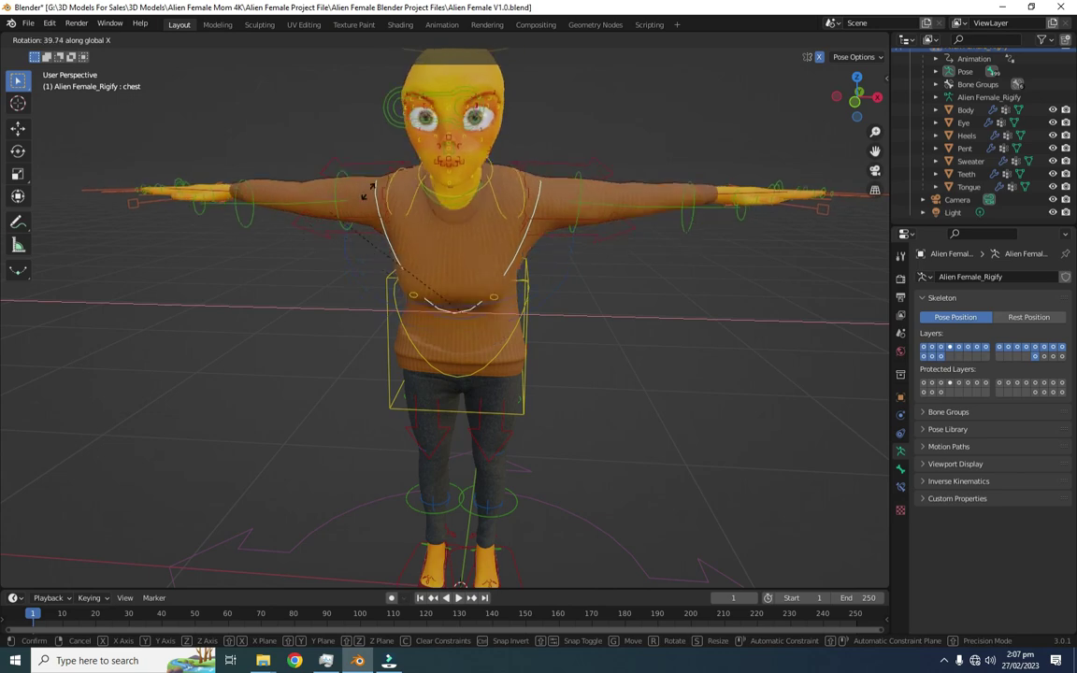
{"action": "right_click", "coordinate": [438, 195]}
{"action": "scroll", "coordinate": [563, 254], "scroll_direction": "down", "scroll_amount": 1}
{"action": "scroll", "coordinate": [597, 305], "scroll_direction": "down", "scroll_amount": 1}
{"action": "middle_click_drag", "start_coordinate": [596, 305], "coordinate": [601, 301]}
{"action": "scroll", "coordinate": [519, 216], "scroll_direction": "up", "scroll_amount": 5}
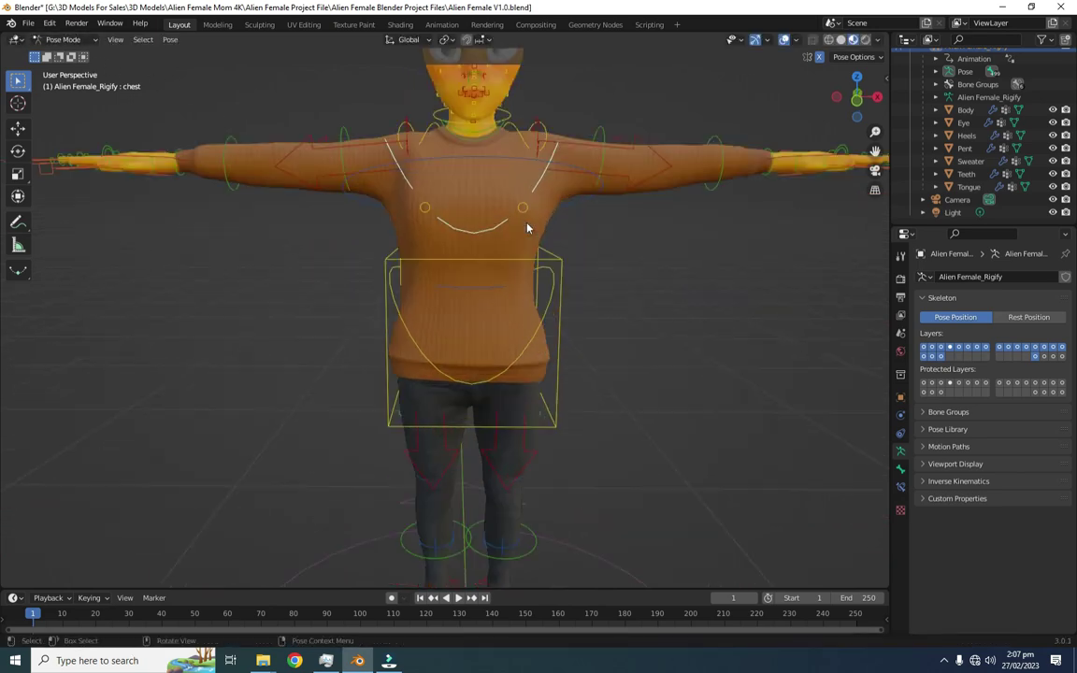
- Return the armature to Object Mode and deselect it
{"action": "left_click", "coordinate": [42, 41]}
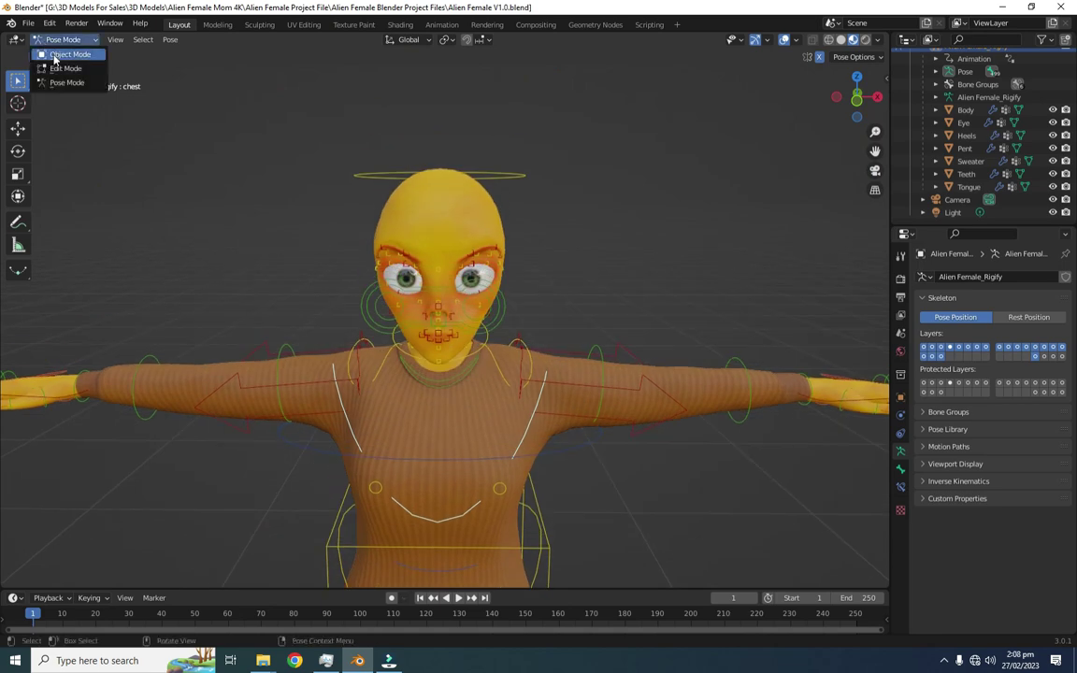
{"action": "left_click", "coordinate": [51, 47]}
{"action": "left_click", "coordinate": [636, 178]}
{"action": "scroll", "coordinate": [636, 233], "scroll_direction": "down", "scroll_amount": 2}
{"action": "scroll", "coordinate": [640, 238], "scroll_direction": "down", "scroll_amount": 2}
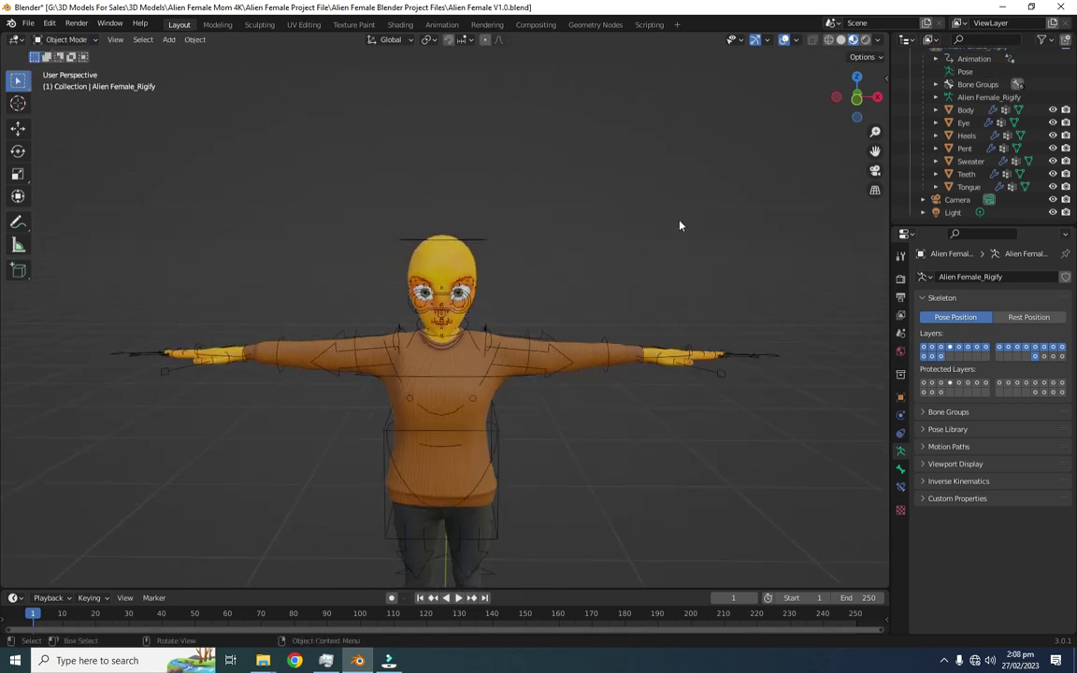
- Hide the viewport overlays and examine the fully clothed character from all around
{"action": "left_click", "coordinate": [784, 39]}
{"action": "scroll", "coordinate": [670, 305], "scroll_direction": "down", "scroll_amount": 3}
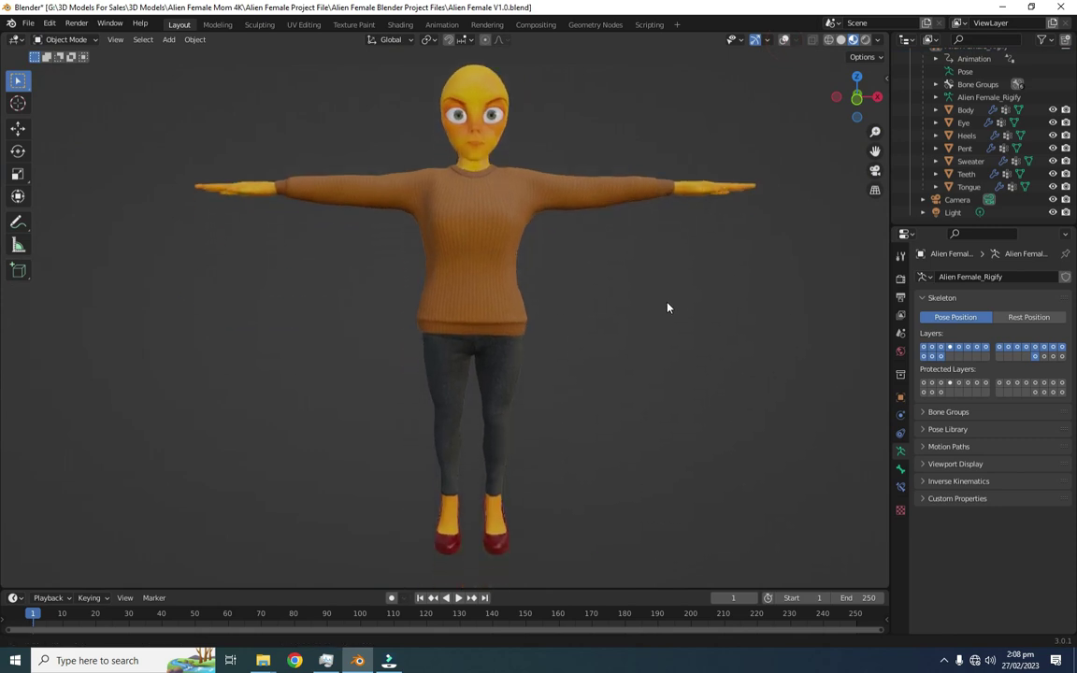
{"action": "middle_click_drag", "start_coordinate": [704, 324], "coordinate": [451, 331]}
{"action": "middle_click_drag", "start_coordinate": [786, 329], "coordinate": [520, 329]}
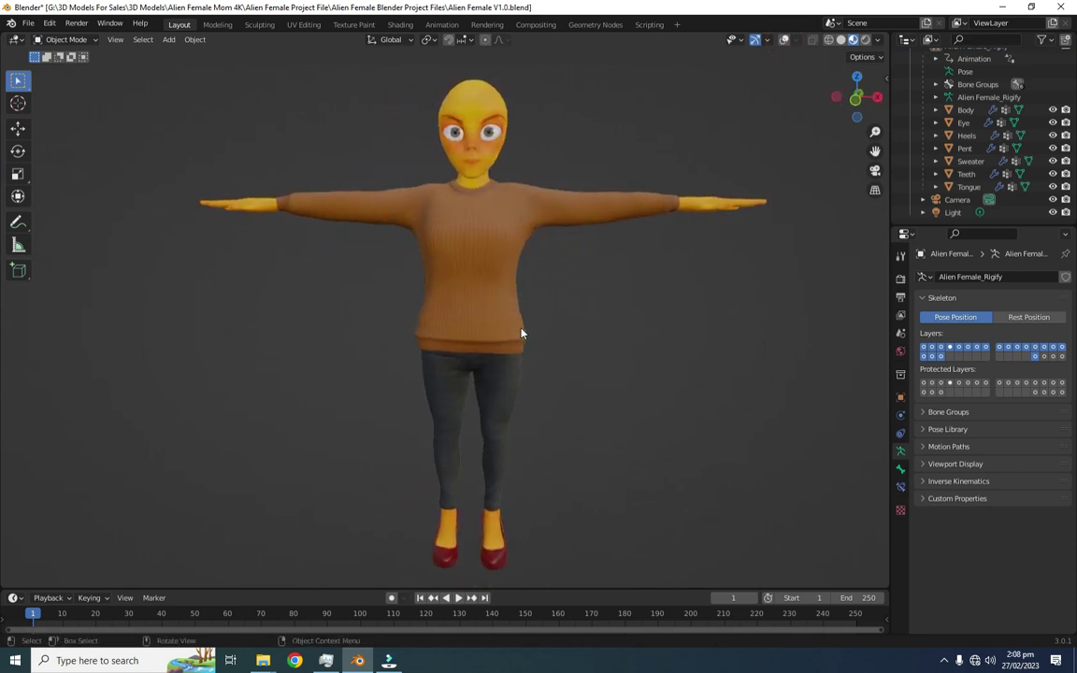